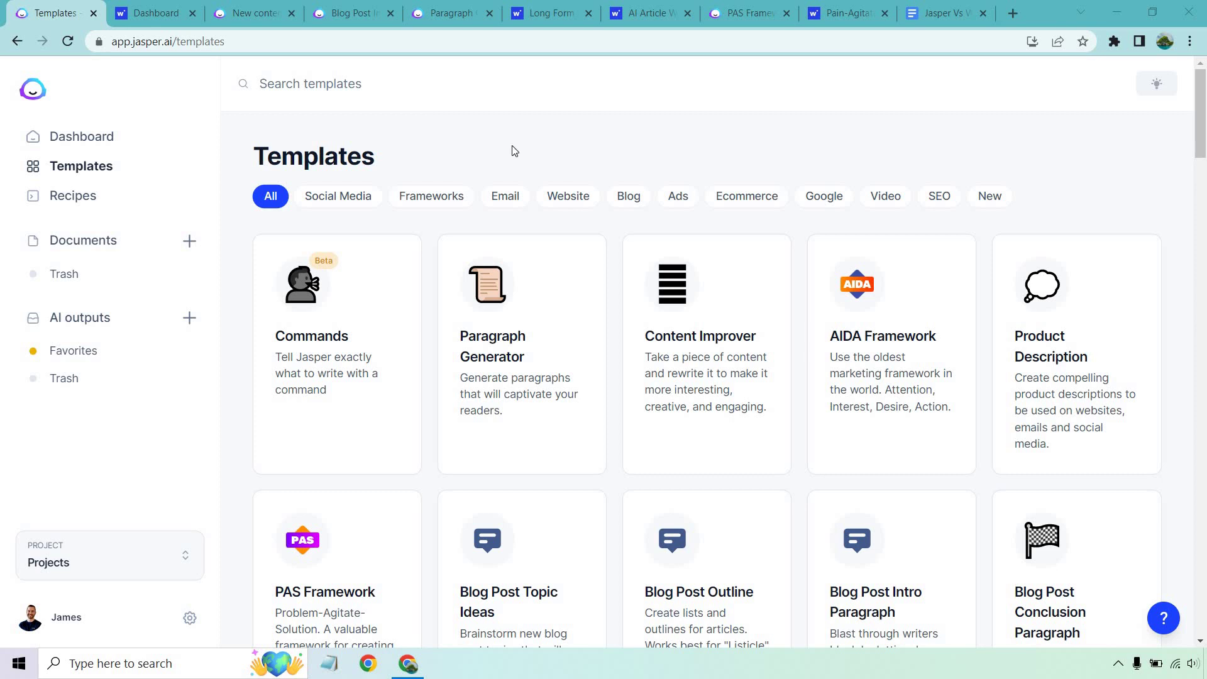
# Bring up the Writecream dashboard with its AI content-type options
pyautogui.click(146, 15)
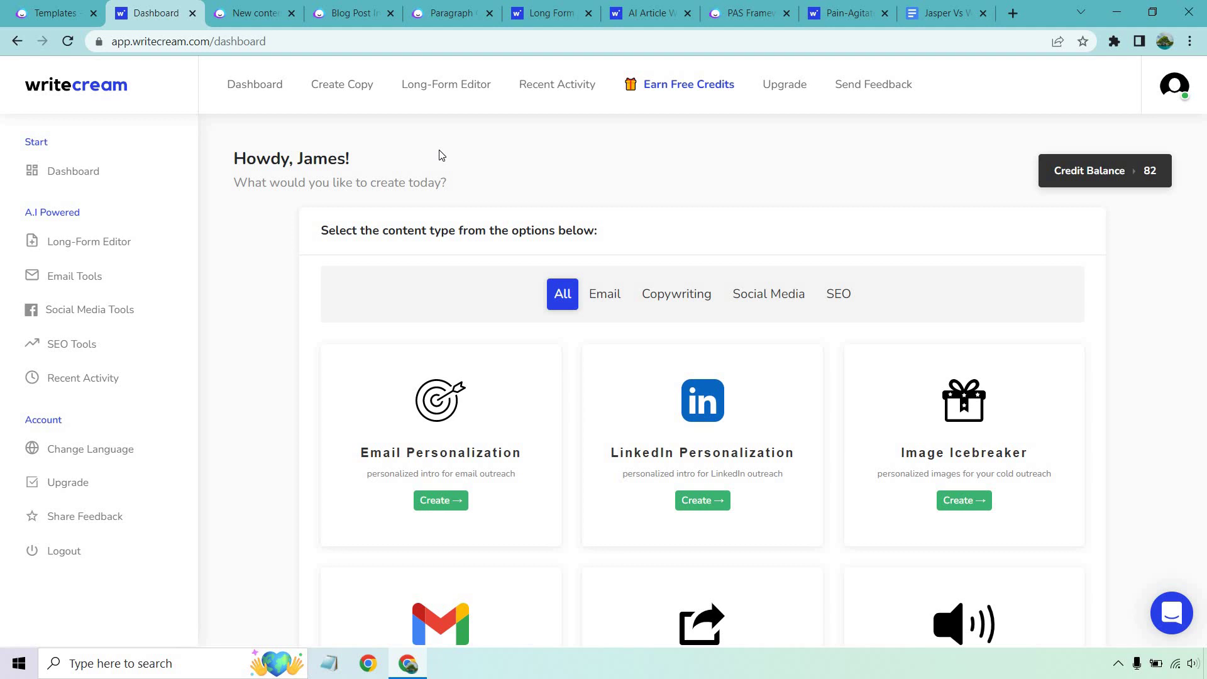
# Generate a five-question AI copywriting software outline in Jasper's Blog Post Outline template and copy it
pyautogui.click(258, 6)
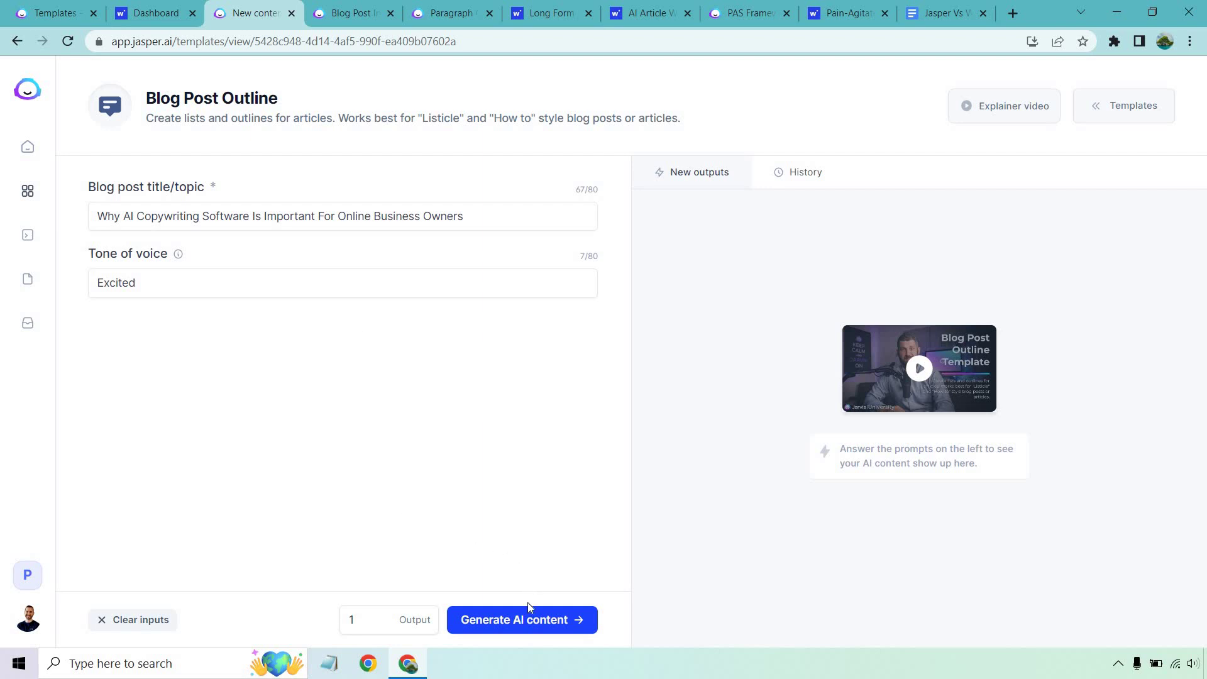
pyautogui.click(527, 618)
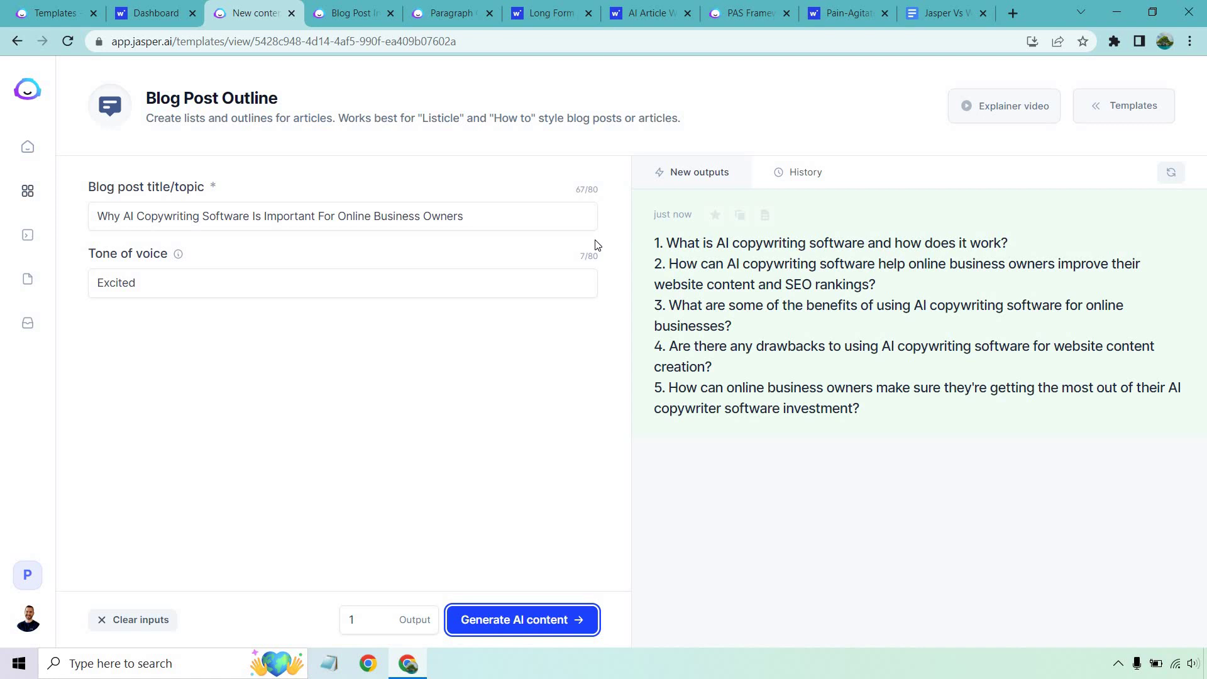
pyautogui.click(740, 215)
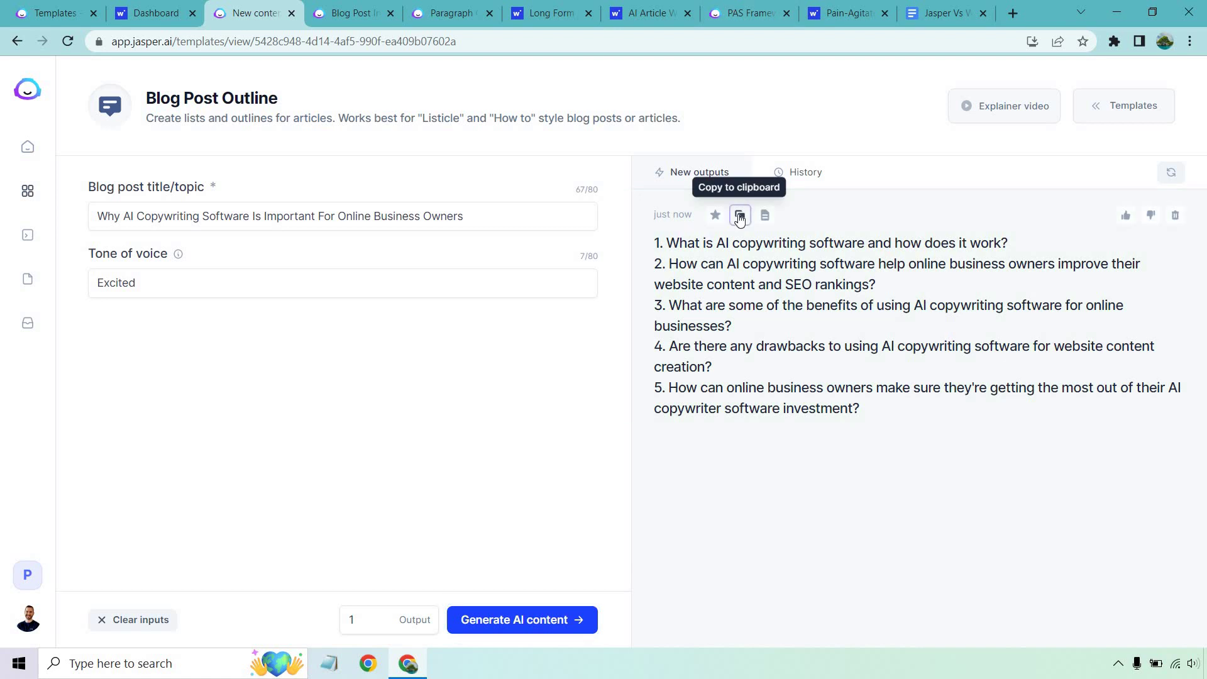
# Paste the five-question outline into the Jasper Vs Writecream Google Doc
pyautogui.click(916, 8)
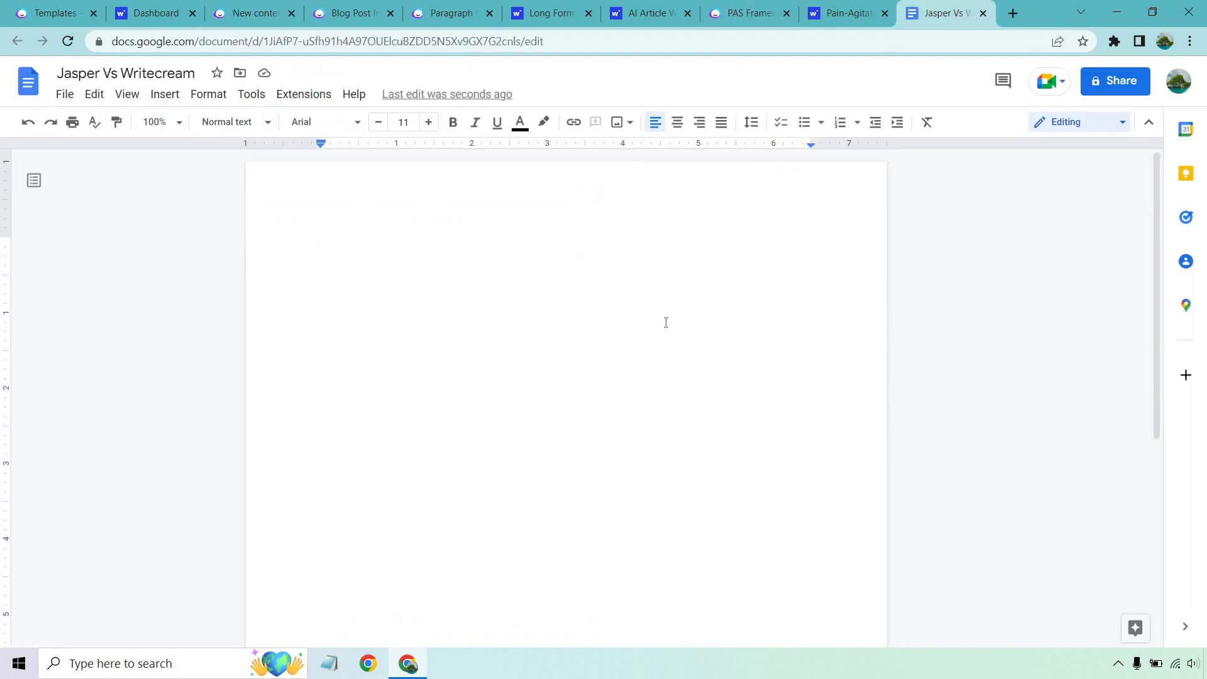
pyautogui.hotkey('ctrl', 'v')
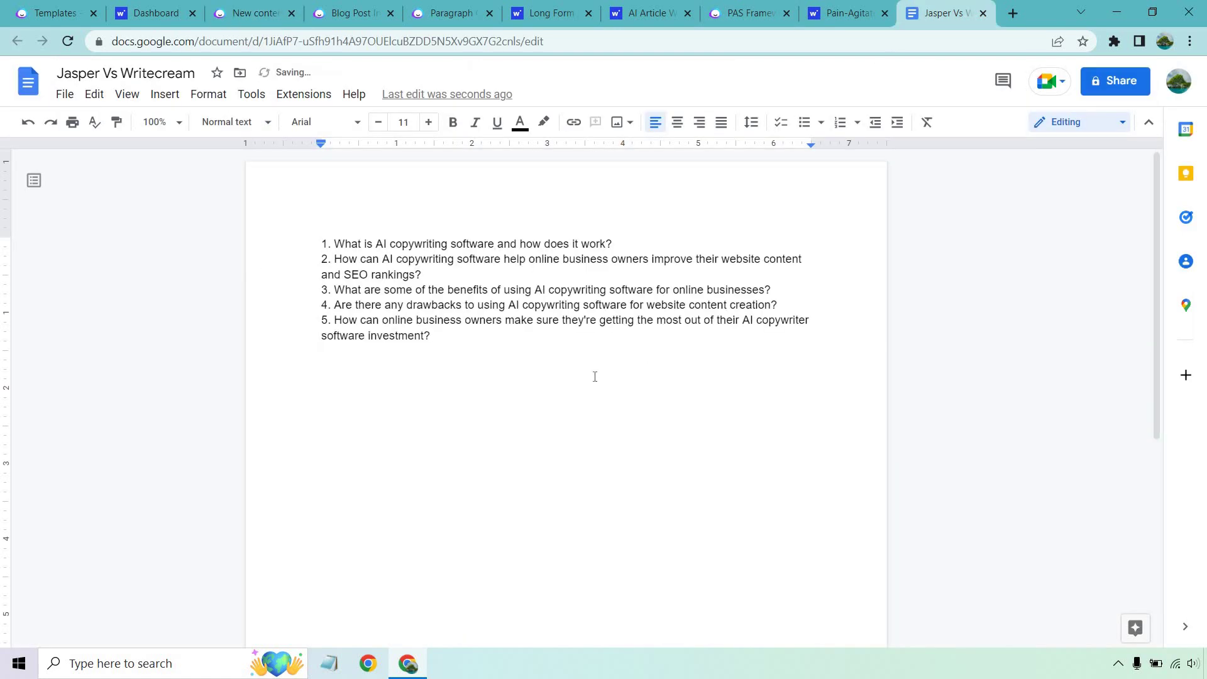
pyautogui.click(321, 7)
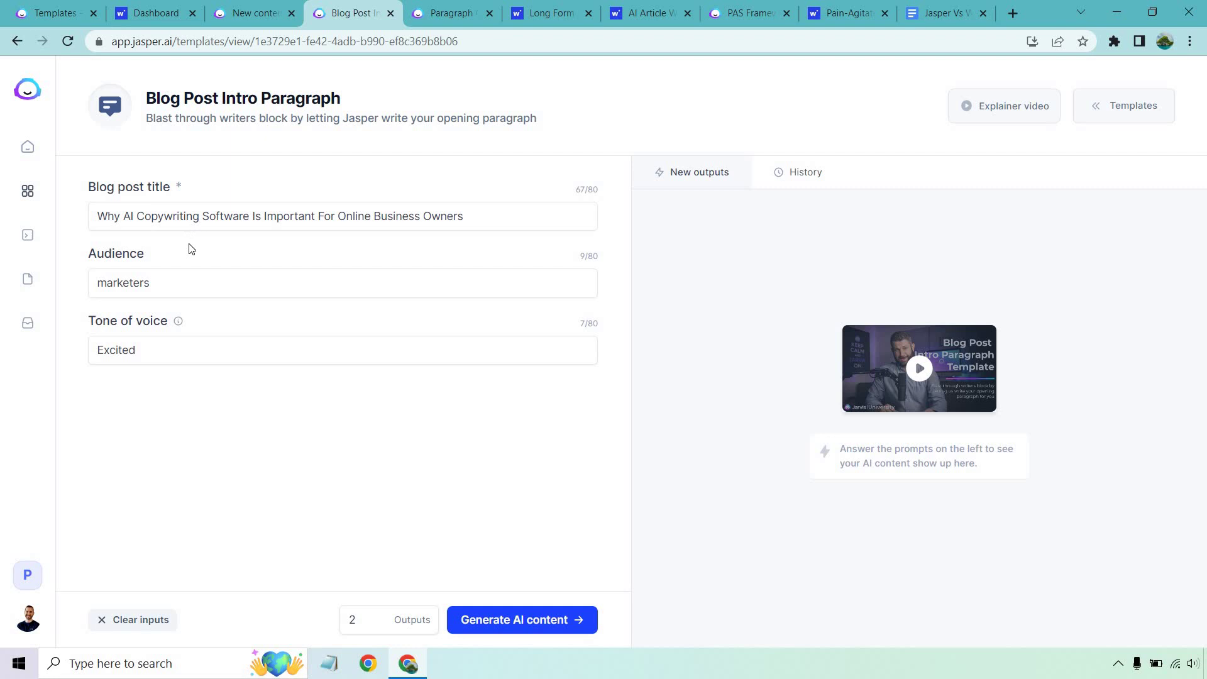
# Generate a single Jasper intro paragraph on why AI copywriting software matters for business owners
pyautogui.moveTo(368, 620)
pyautogui.click(379, 625)
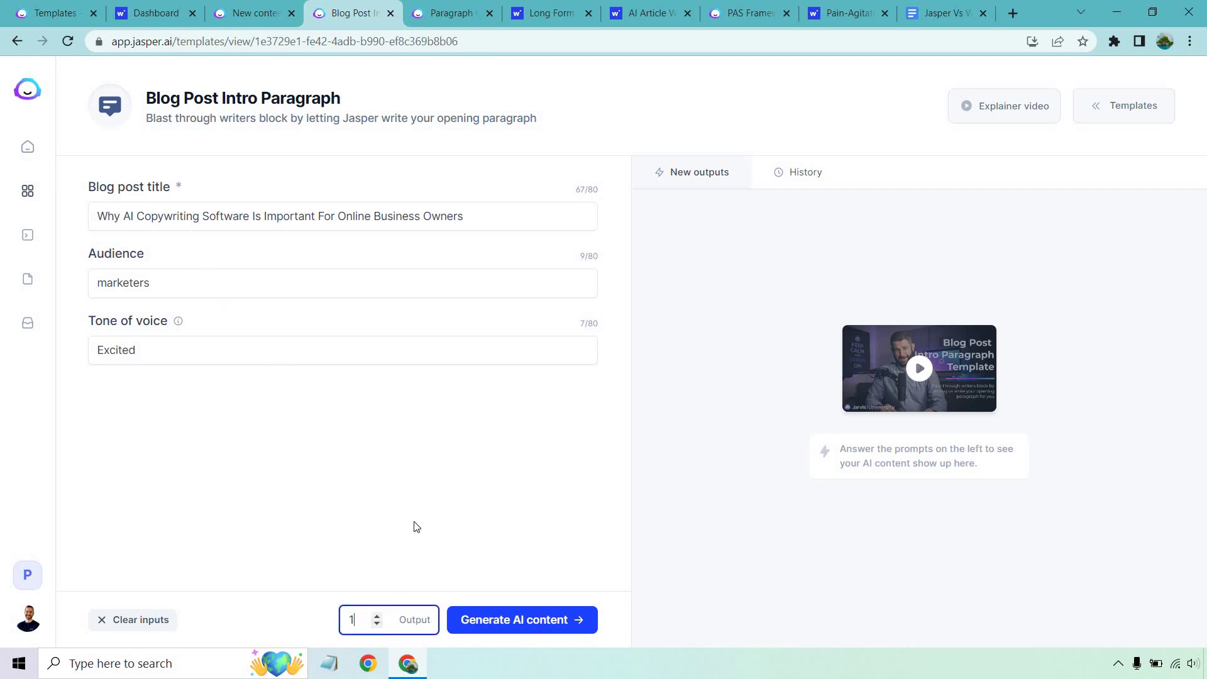
pyautogui.click(503, 622)
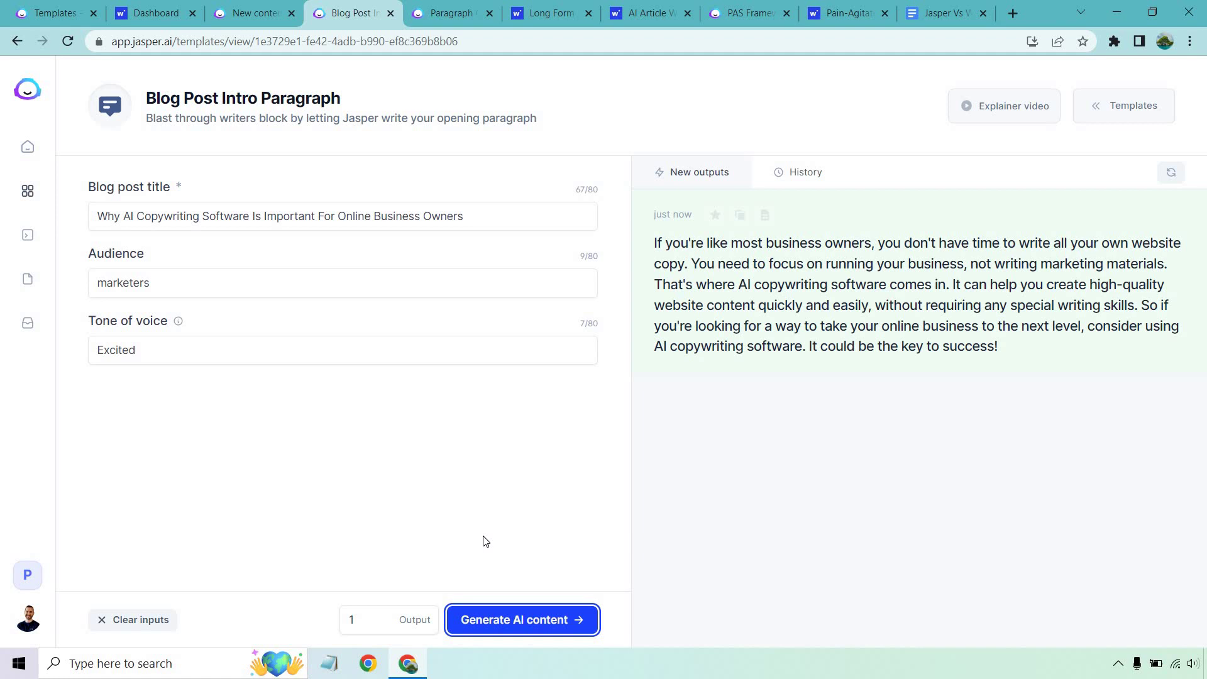
# Paste Jasper's intro paragraph above the numbered questions and select question 1's text
pyautogui.click(741, 214)
pyautogui.click(943, 13)
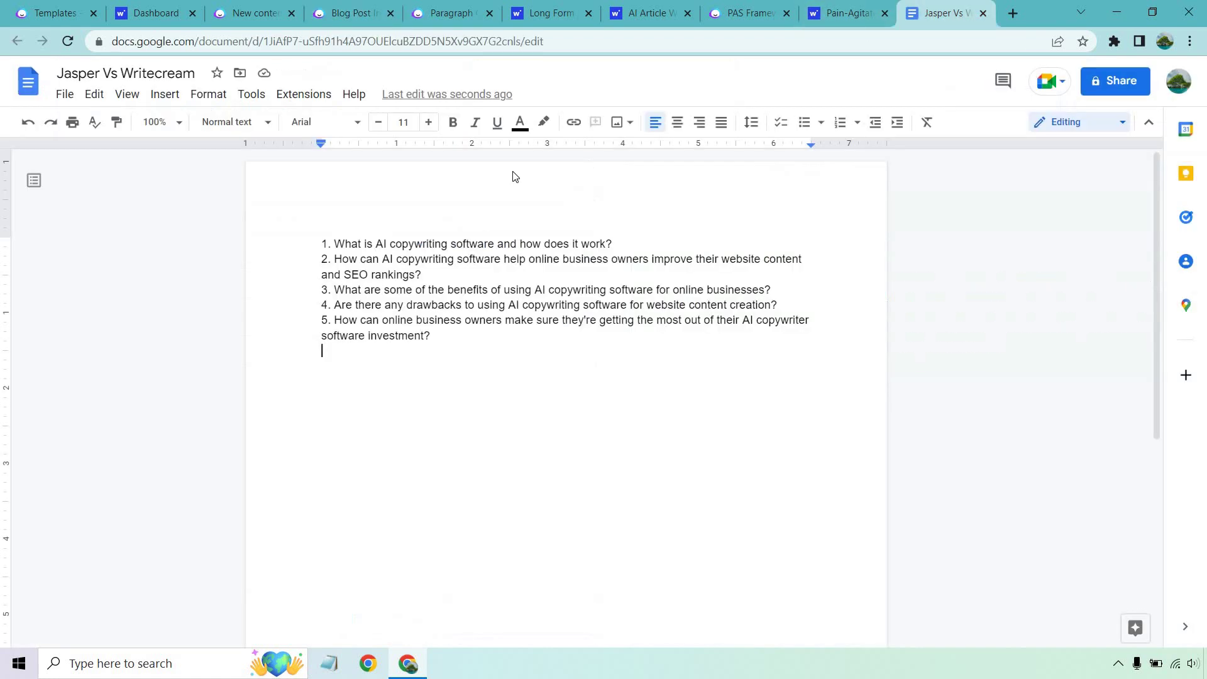
pyautogui.click(318, 241)
pyautogui.hotkey('ctrl', 'v')
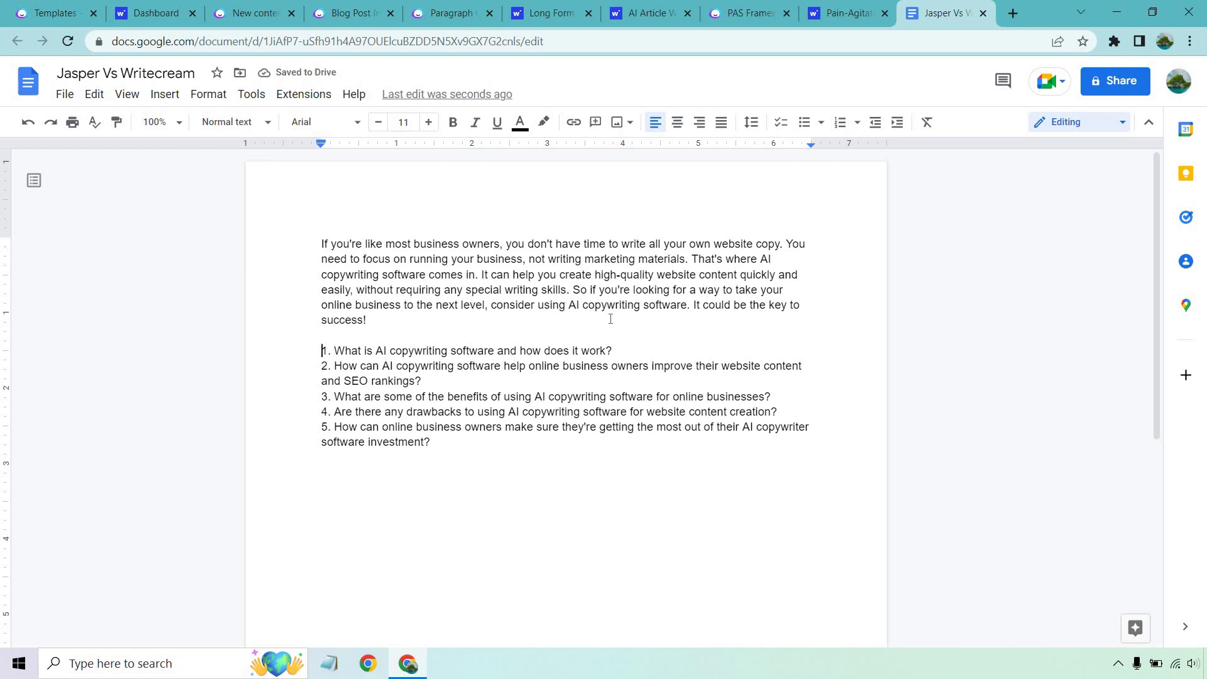
pyautogui.moveTo(615, 350); pyautogui.dragTo(337, 350)
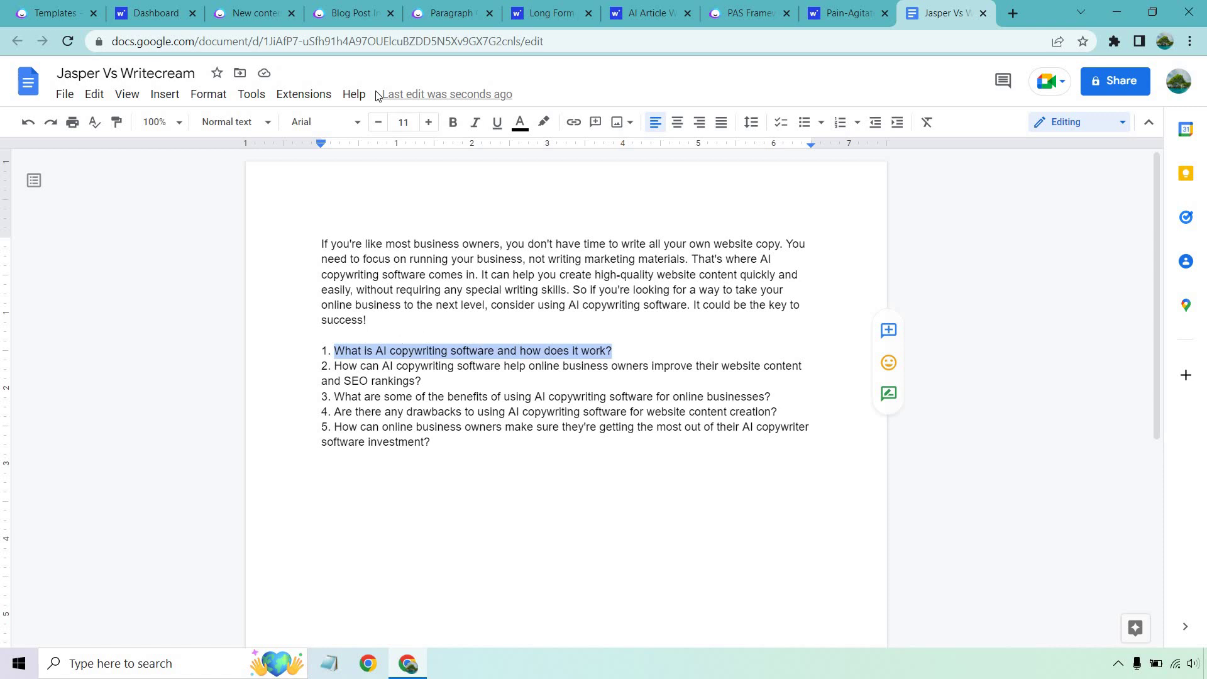
pyautogui.click(452, 12)
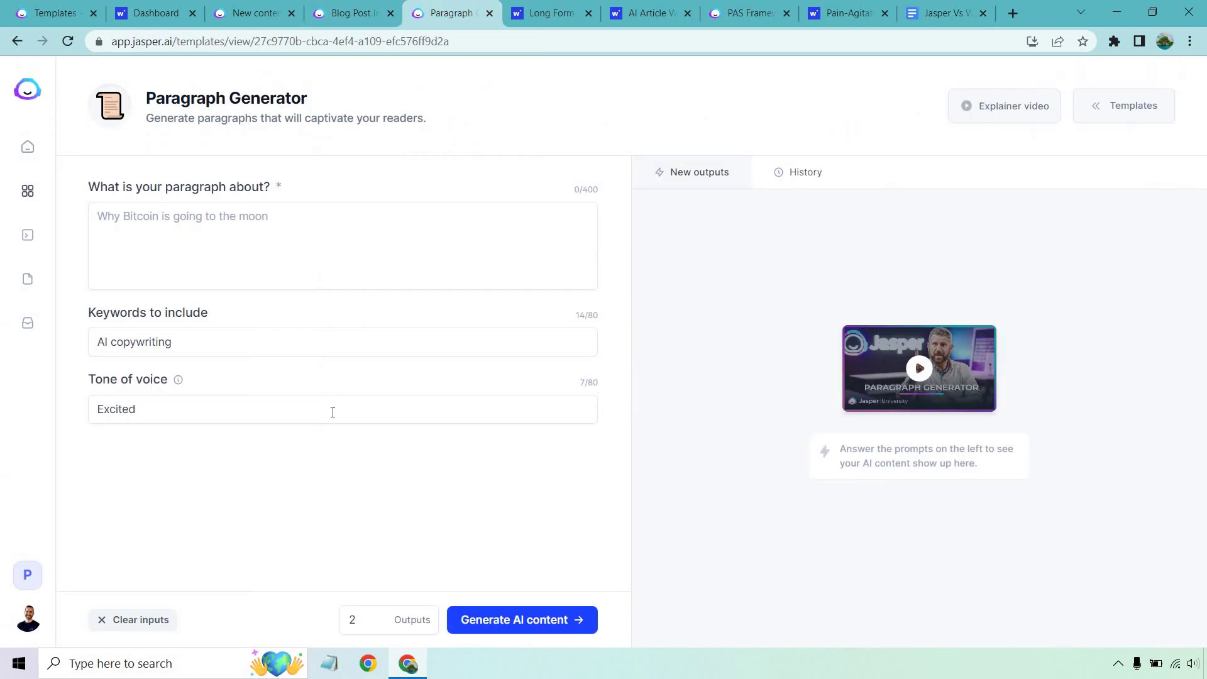
# Generate and copy one paragraph answering 'What is AI copywriting software and how does it work?'
pyautogui.click(221, 226)
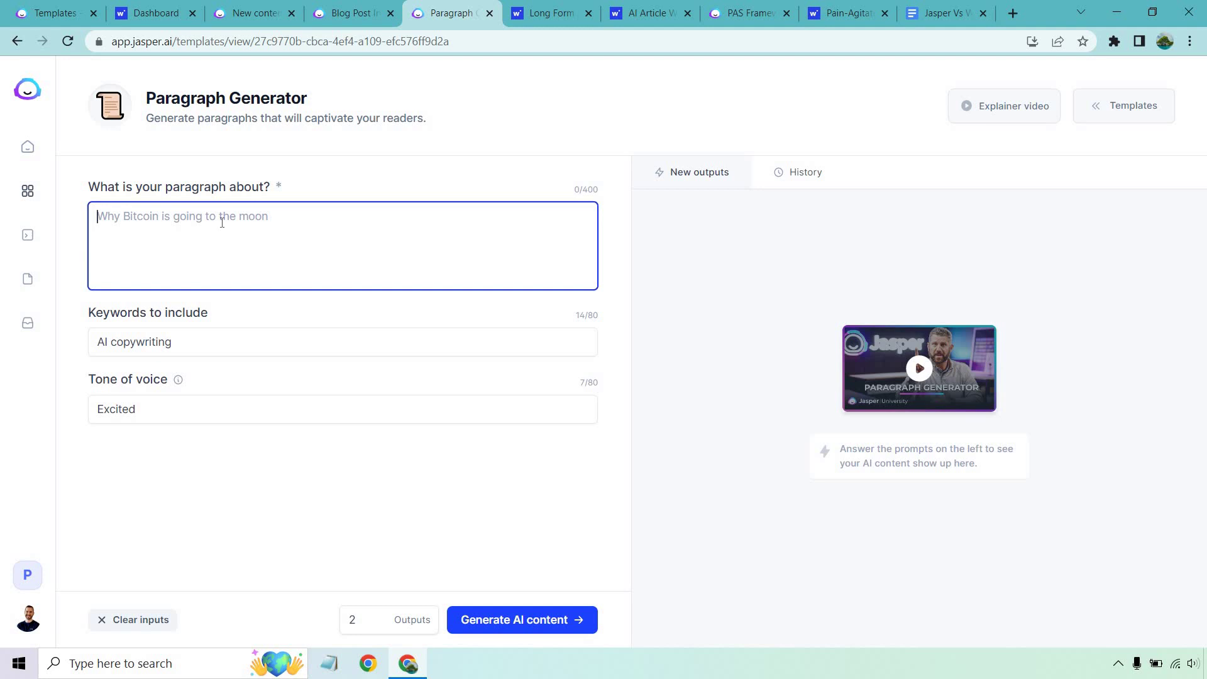
pyautogui.hotkey('ctrl', 'v')
pyautogui.click(376, 617)
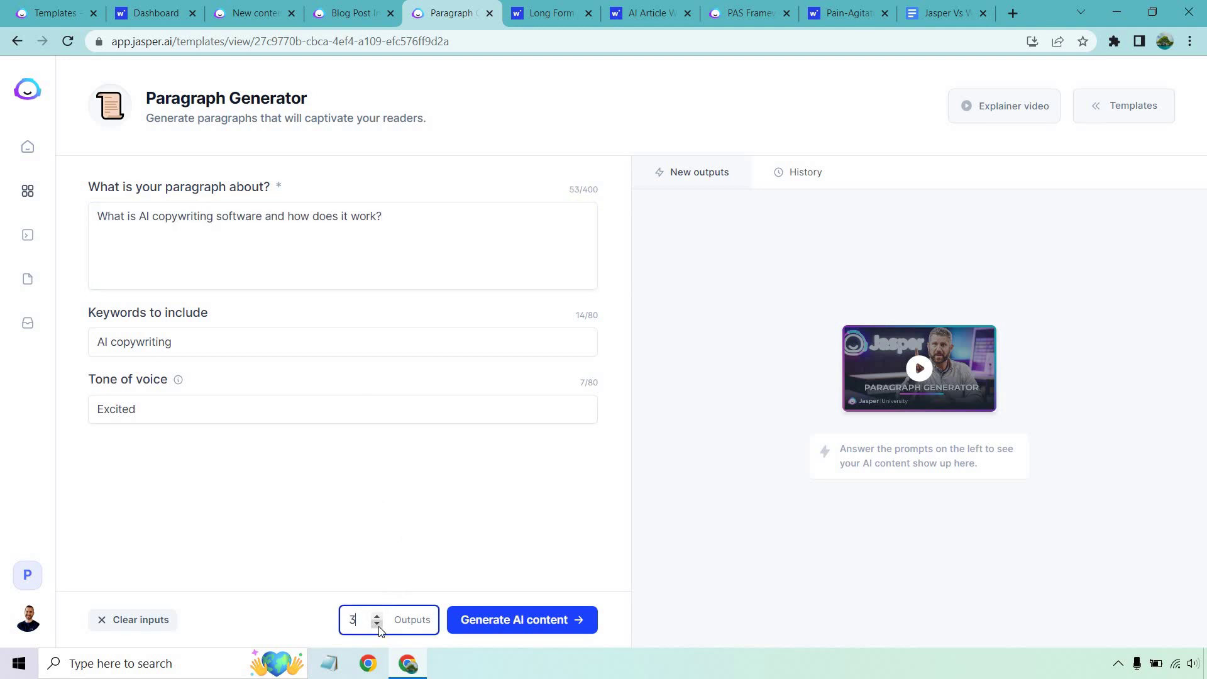
pyautogui.doubleClick(376, 623)
pyautogui.click(508, 620)
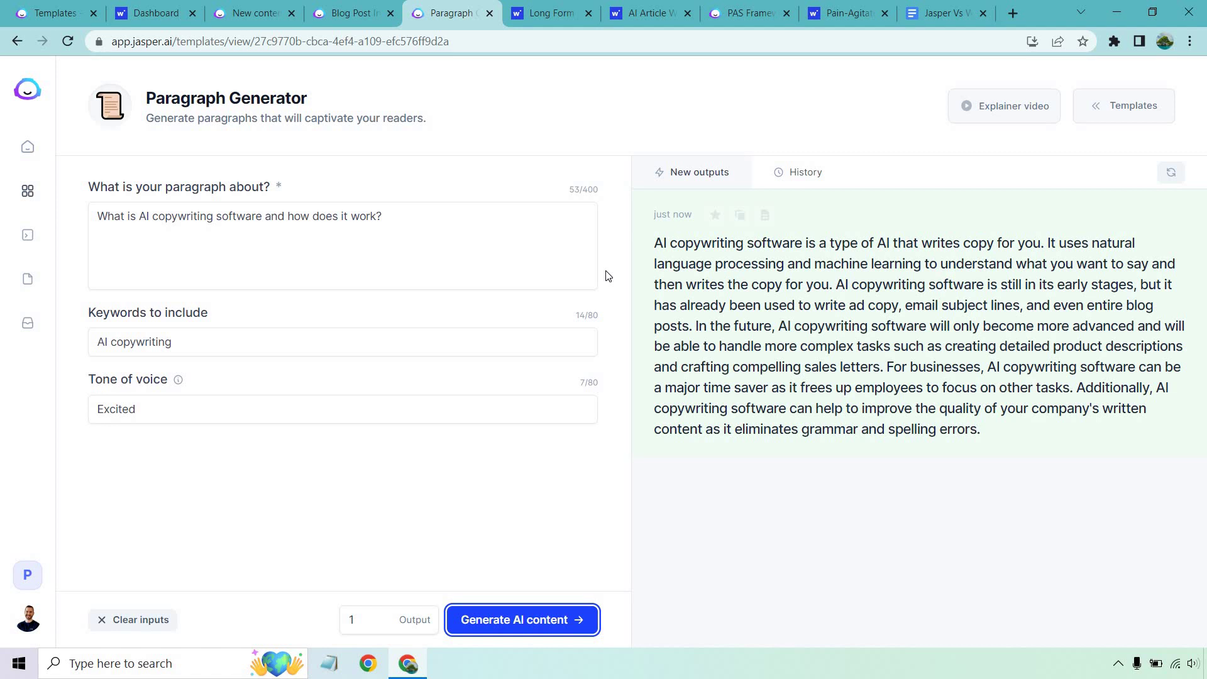
pyautogui.click(740, 216)
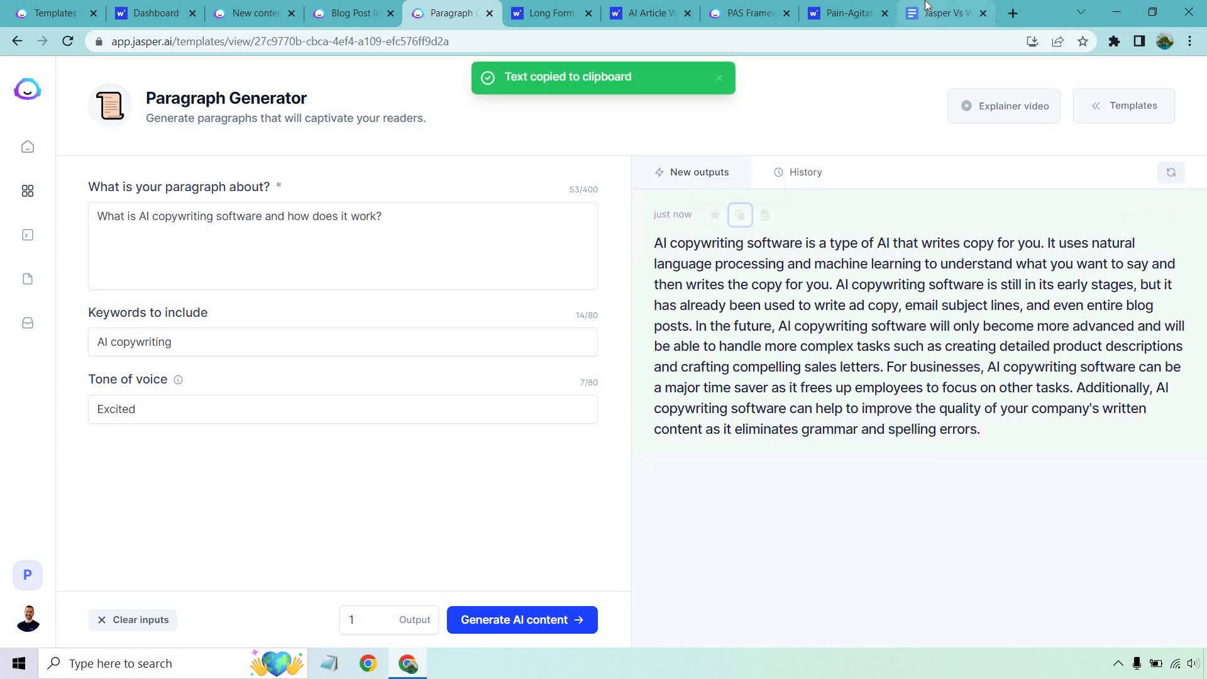
# Insert the answer paragraph under question 1 in the doc and tidy the blank lines
pyautogui.click(943, 13)
pyautogui.click(643, 346)
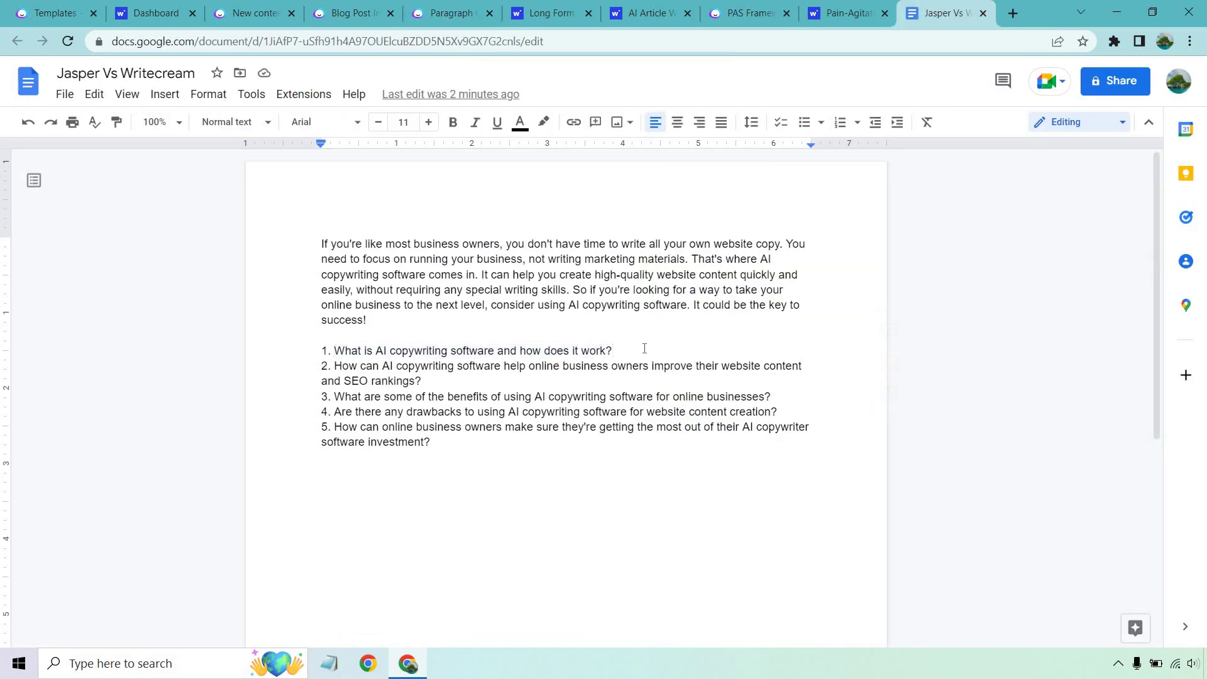
pyautogui.hotkey('ctrl', 'v')
pyautogui.press('Return')
pyautogui.press('Return')
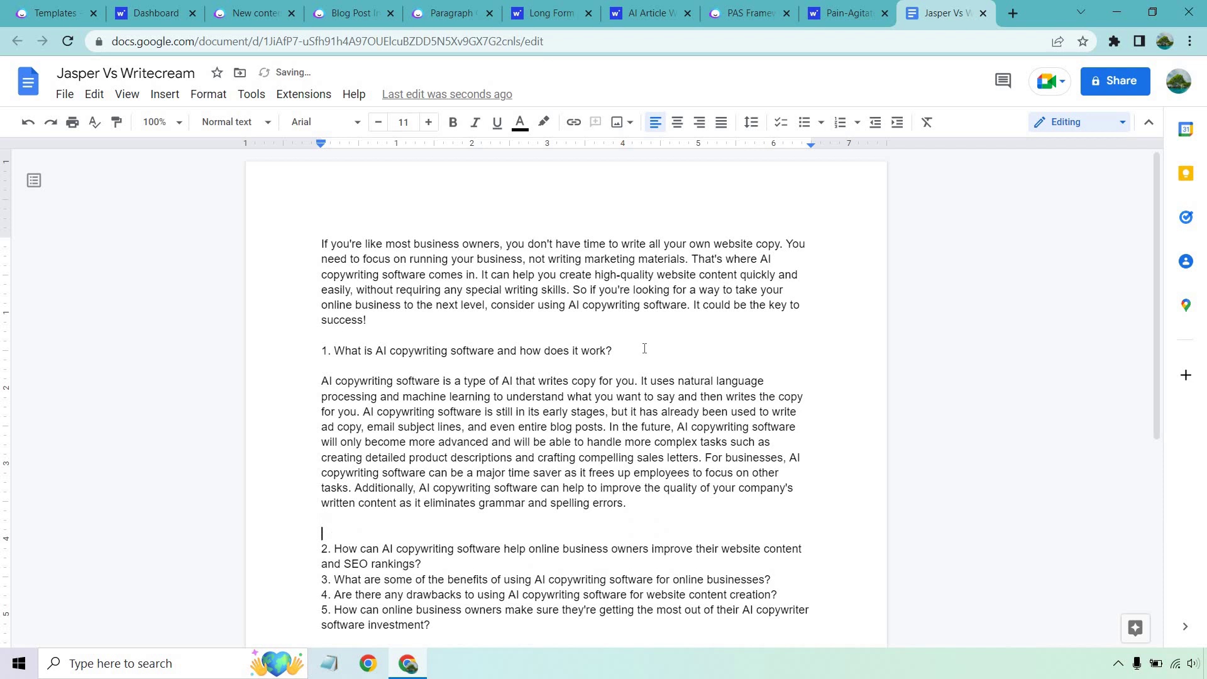
pyautogui.press('BackSpace')
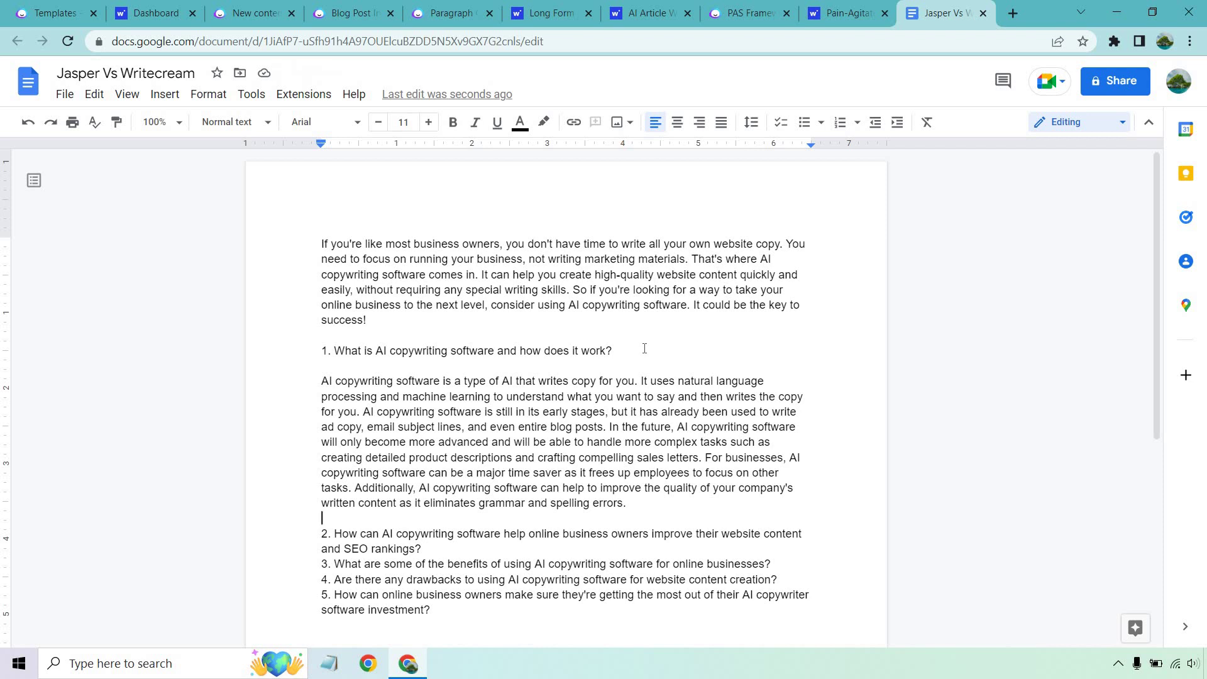
pyautogui.hotkey('ctrl', '6')
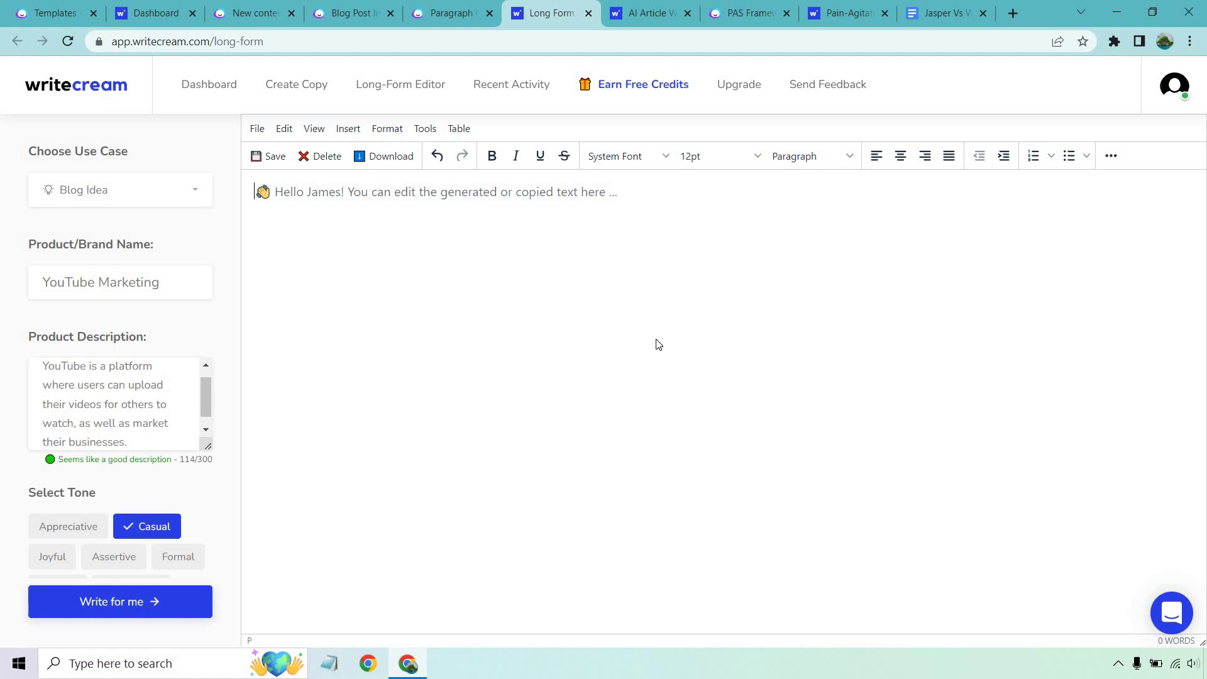
# Generate eight YouTube Marketing blog ideas with Writecream's Blog Idea use case
pyautogui.click(146, 190)
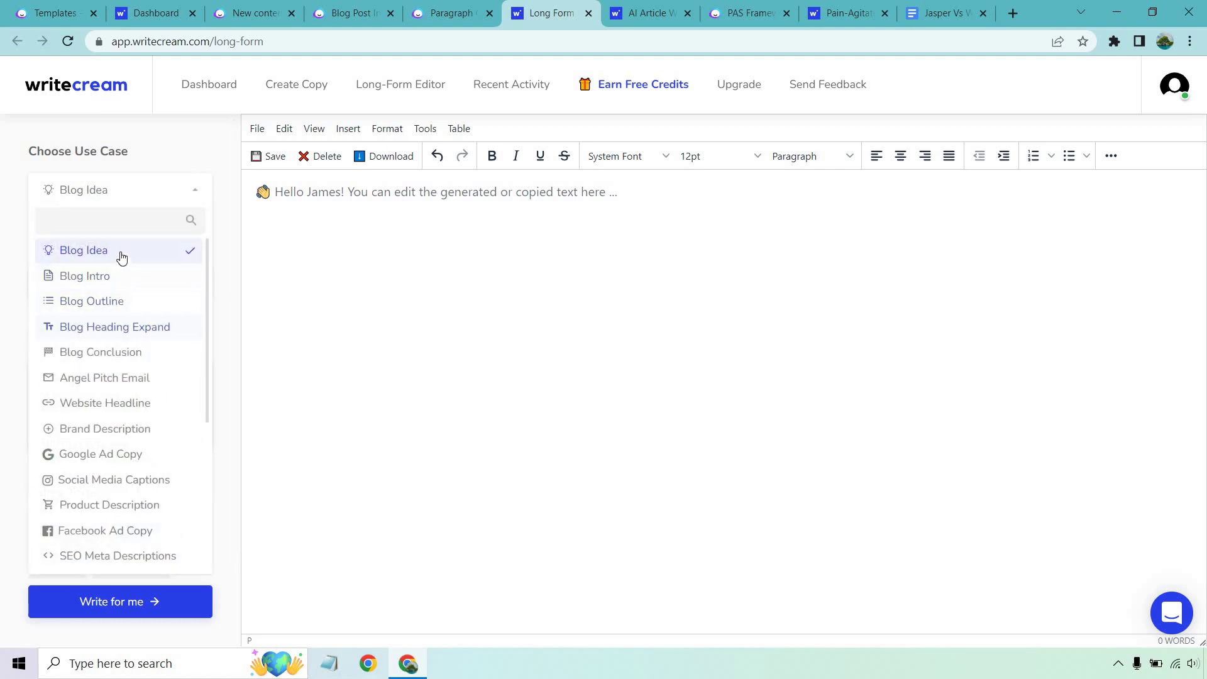
pyautogui.click(138, 189)
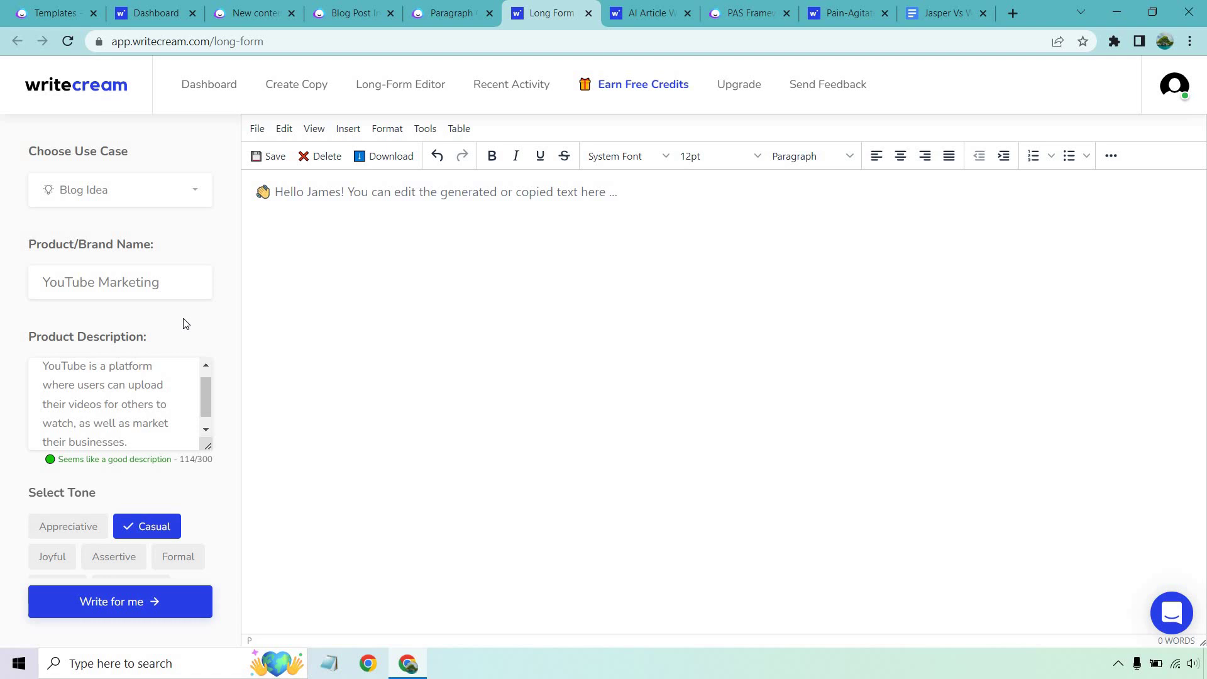
pyautogui.click(144, 610)
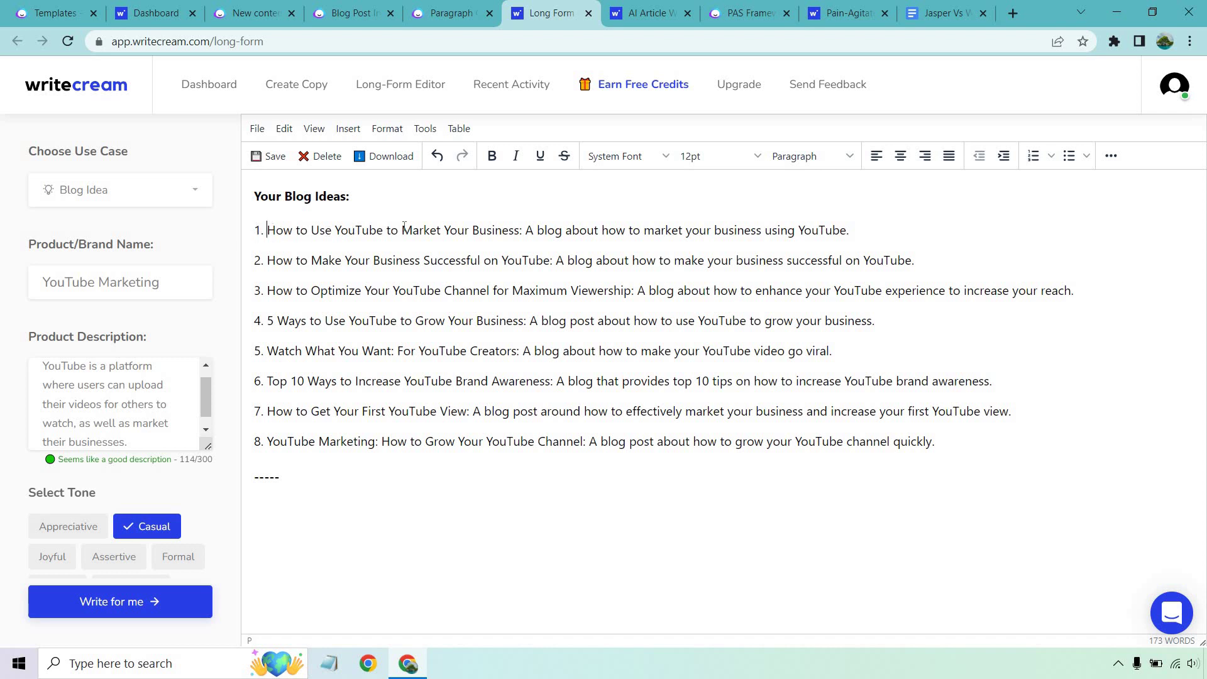
# Replace the Google Doc's entire contents with the first blog idea
pyautogui.moveTo(270, 229); pyautogui.dragTo(850, 233)
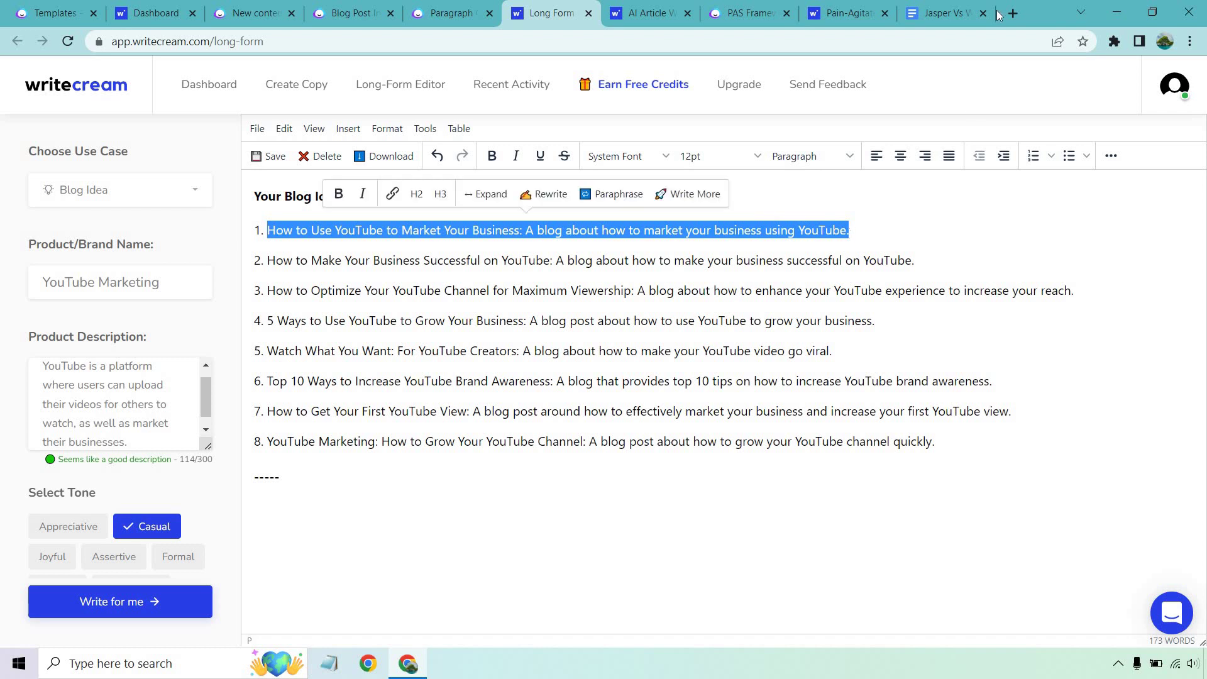
pyautogui.click(941, 12)
pyautogui.hotkey('ctrl', 'a')
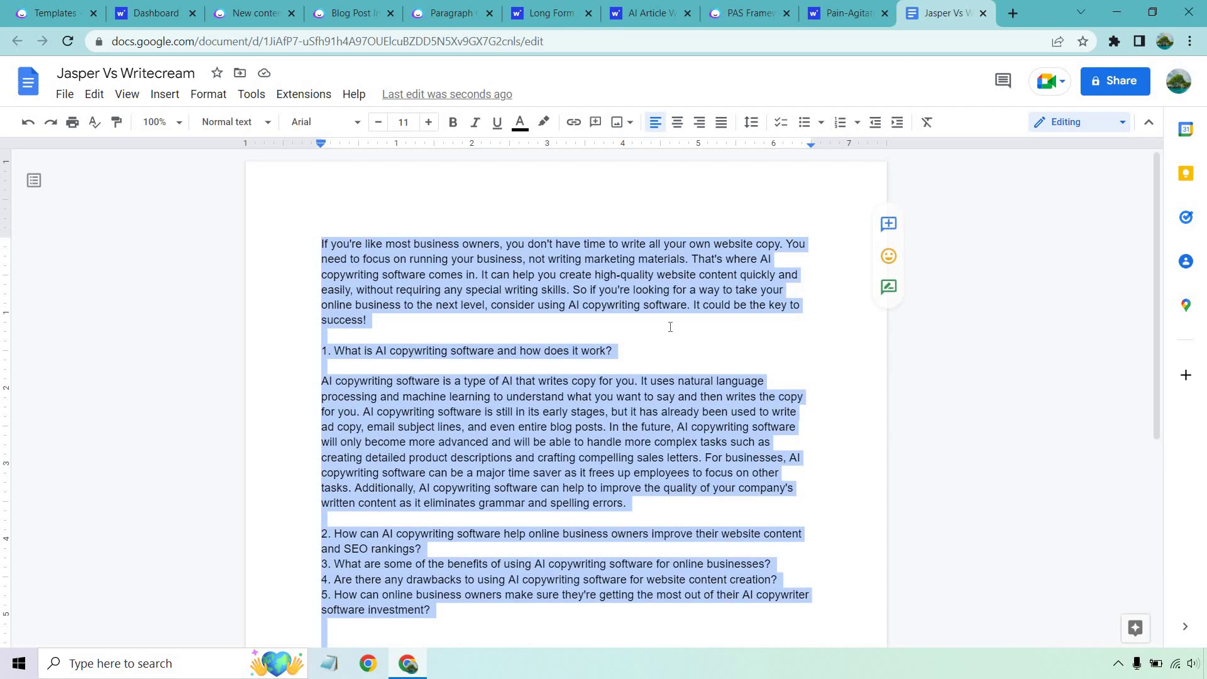
pyautogui.hotkey('ctrl', 'v')
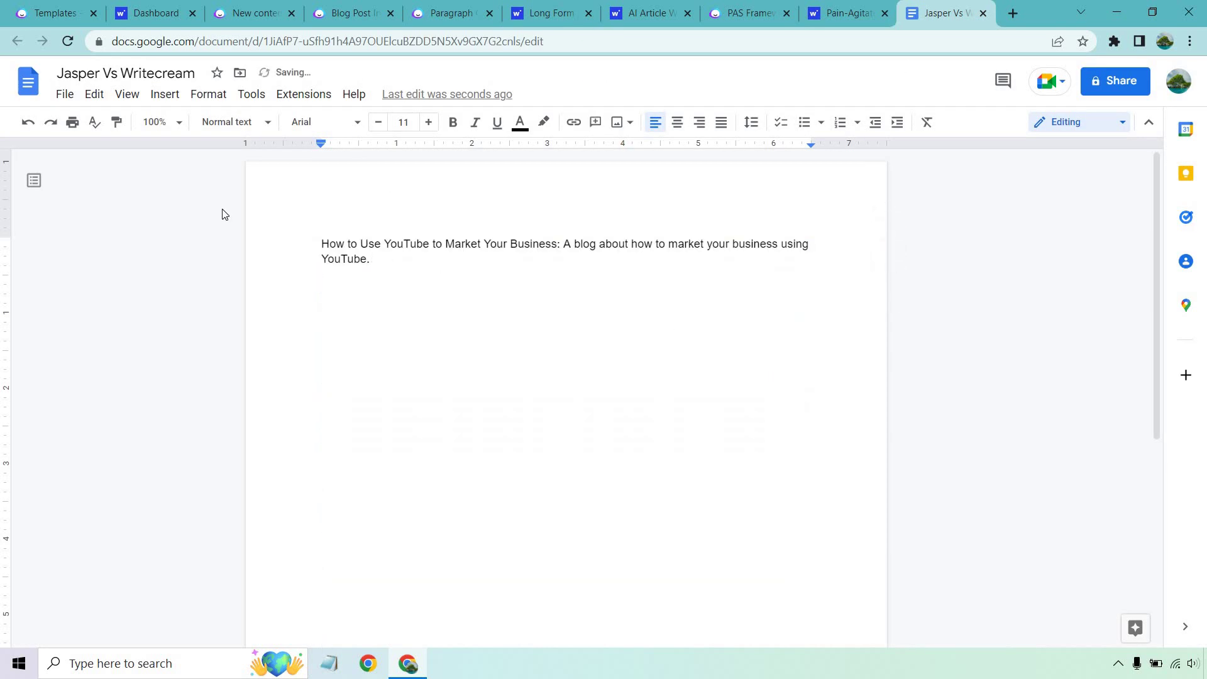
pyautogui.hotkey('ctrl', 'a')
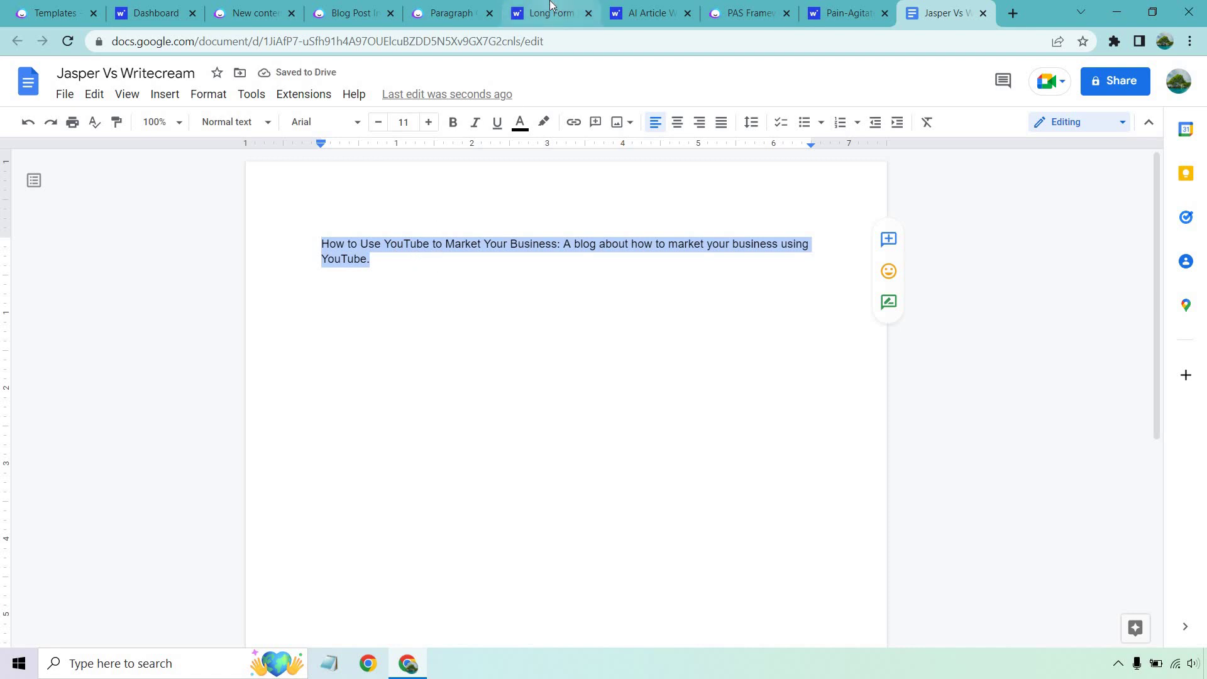
pyautogui.click(549, 13)
# Generate casual Blog Intro drafts for 'How to Use YouTube to Market Your Business'
pyautogui.click(140, 191)
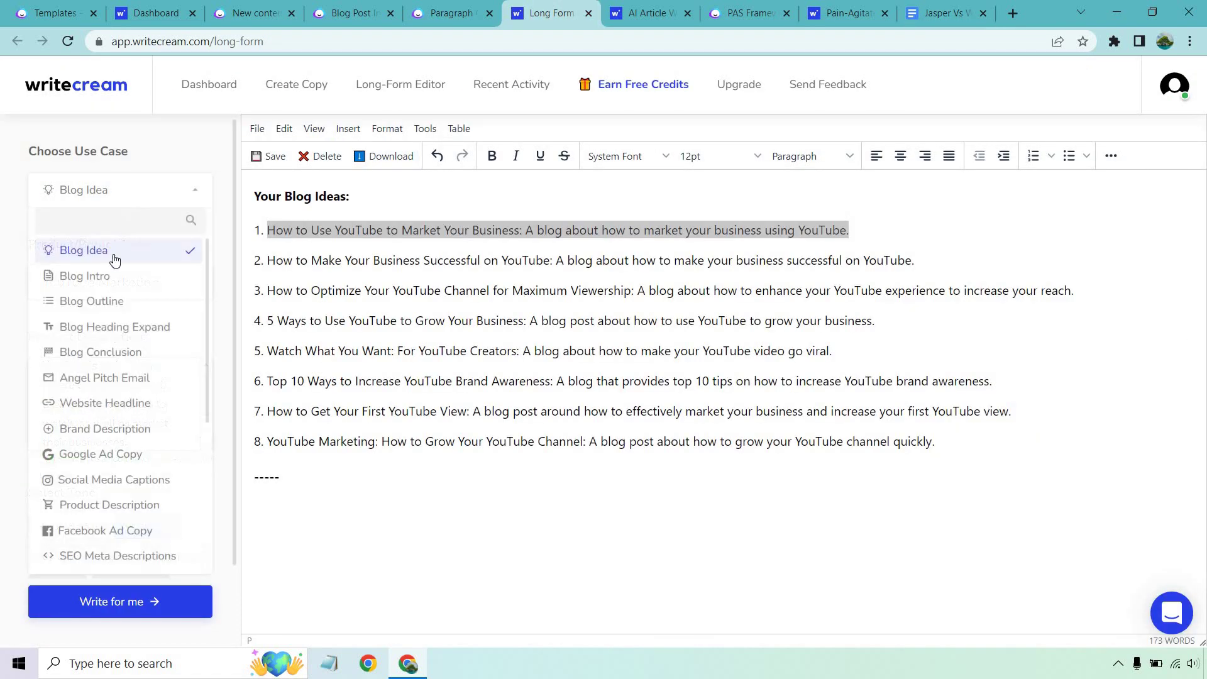
pyautogui.click(110, 275)
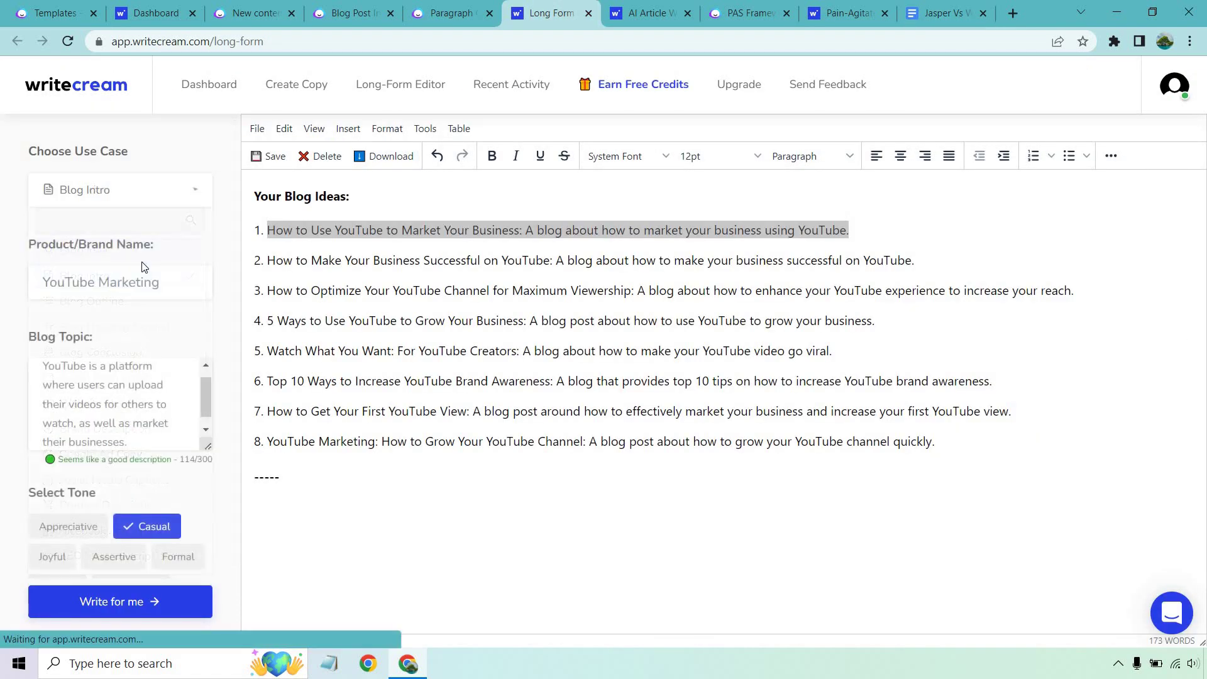
pyautogui.tripleClick(136, 384)
pyautogui.write('How to Use YouTube to Market Your Business: A blog about how to market your business using YouTube.')
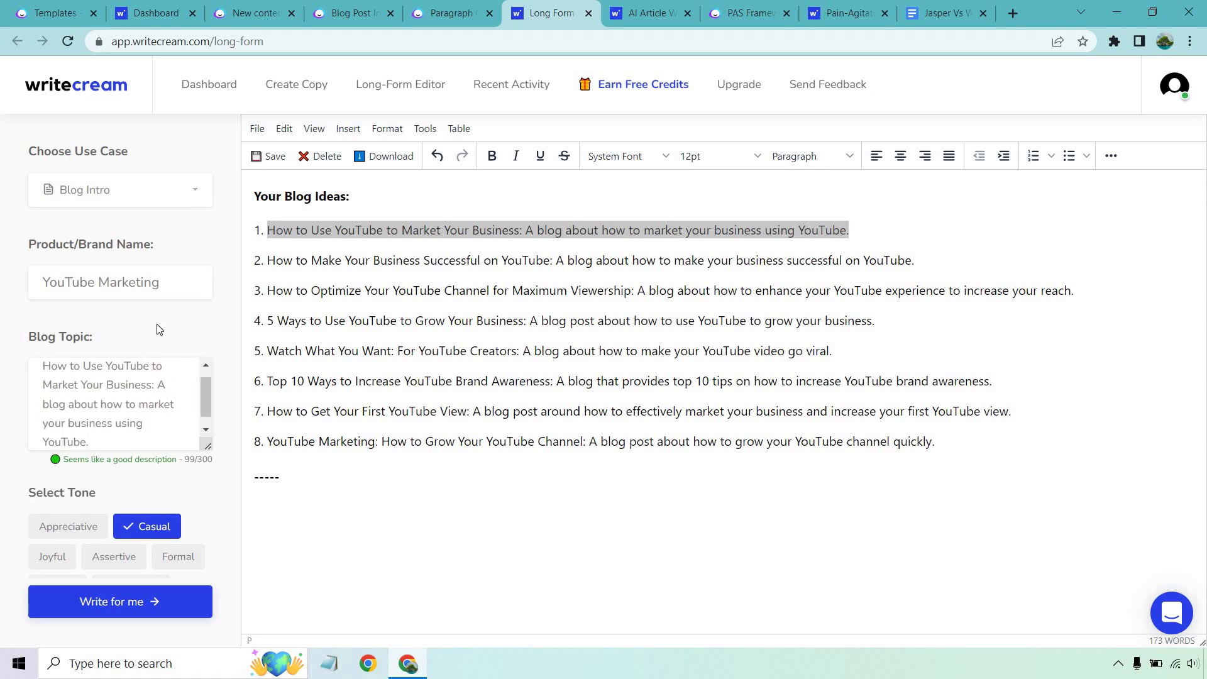
pyautogui.scroll(-1, 132, 458)
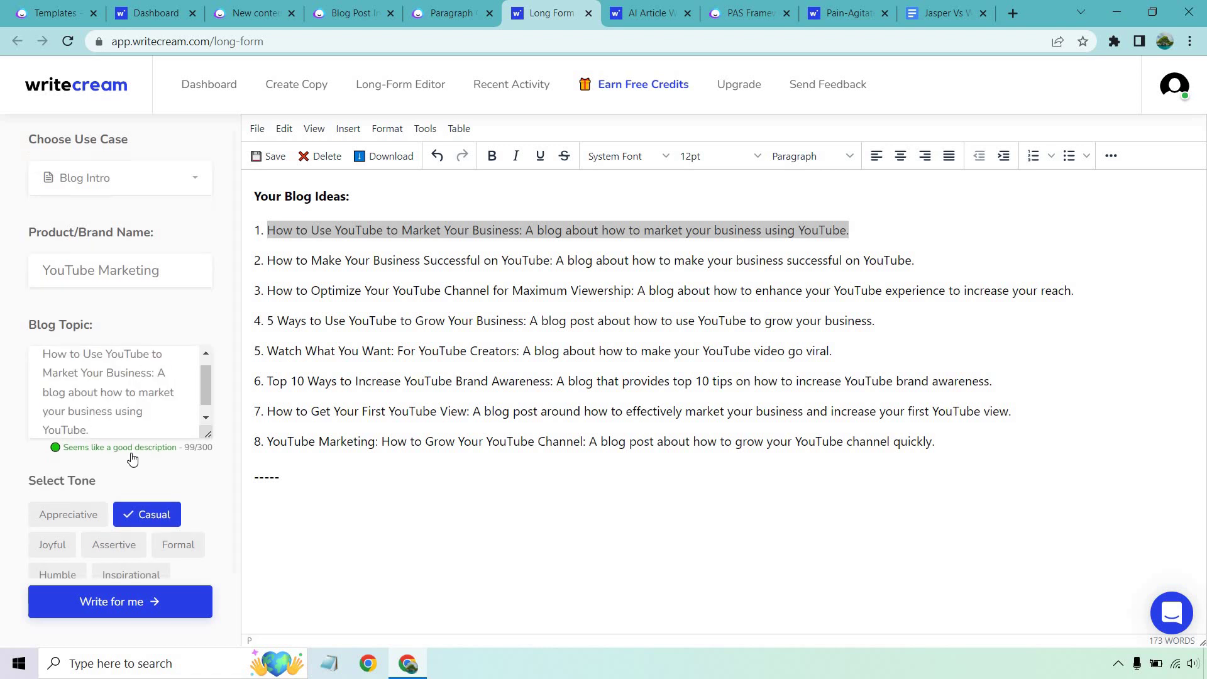
pyautogui.click(113, 602)
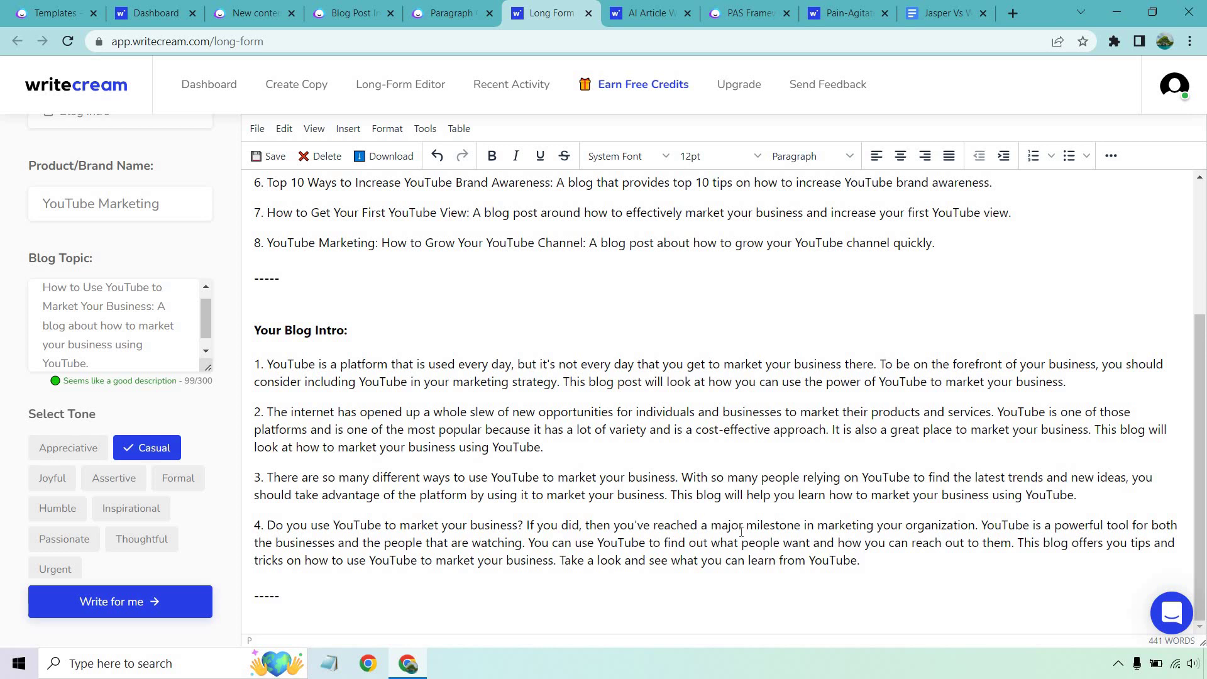
# Place the fourth intro on a new line below the title in the Google Doc
pyautogui.moveTo(868, 563); pyautogui.dragTo(306, 525)
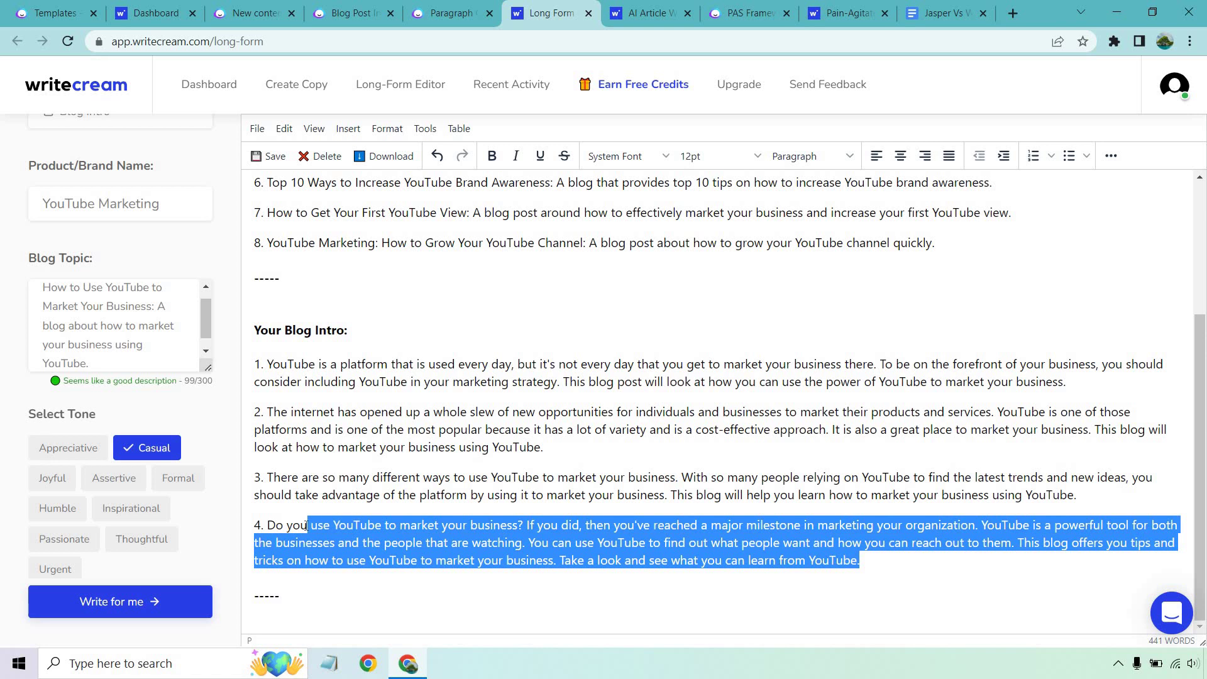
pyautogui.moveTo(306, 525); pyautogui.dragTo(269, 525)
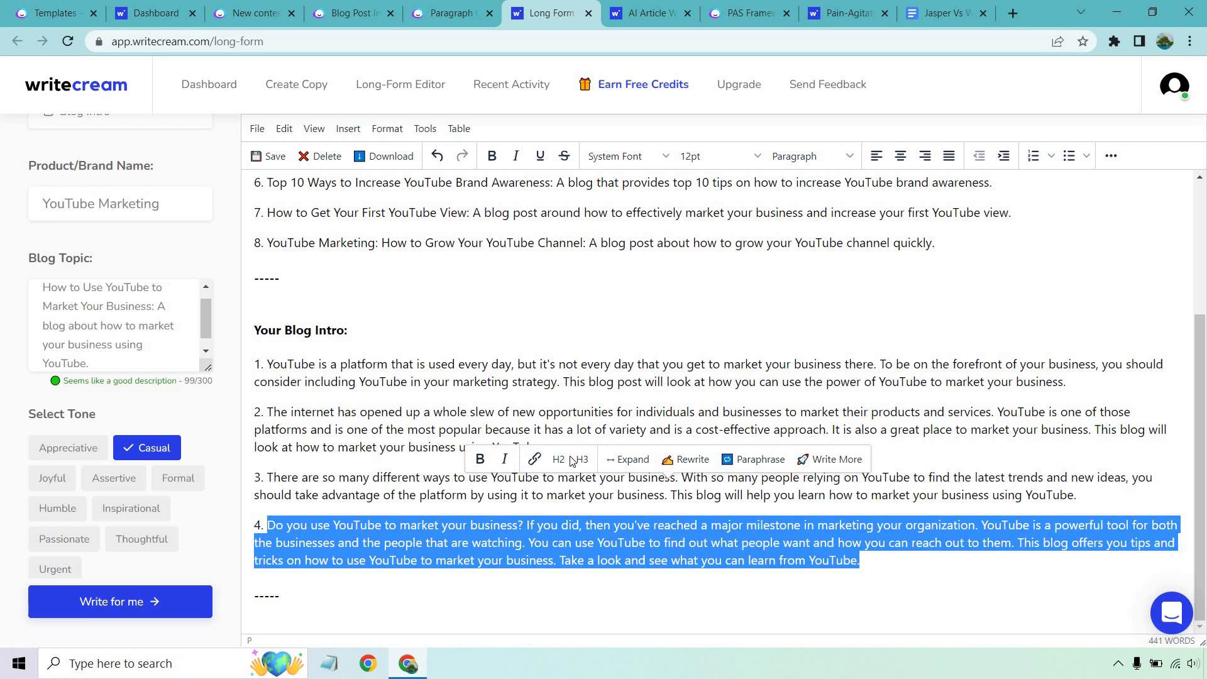
pyautogui.click(966, 11)
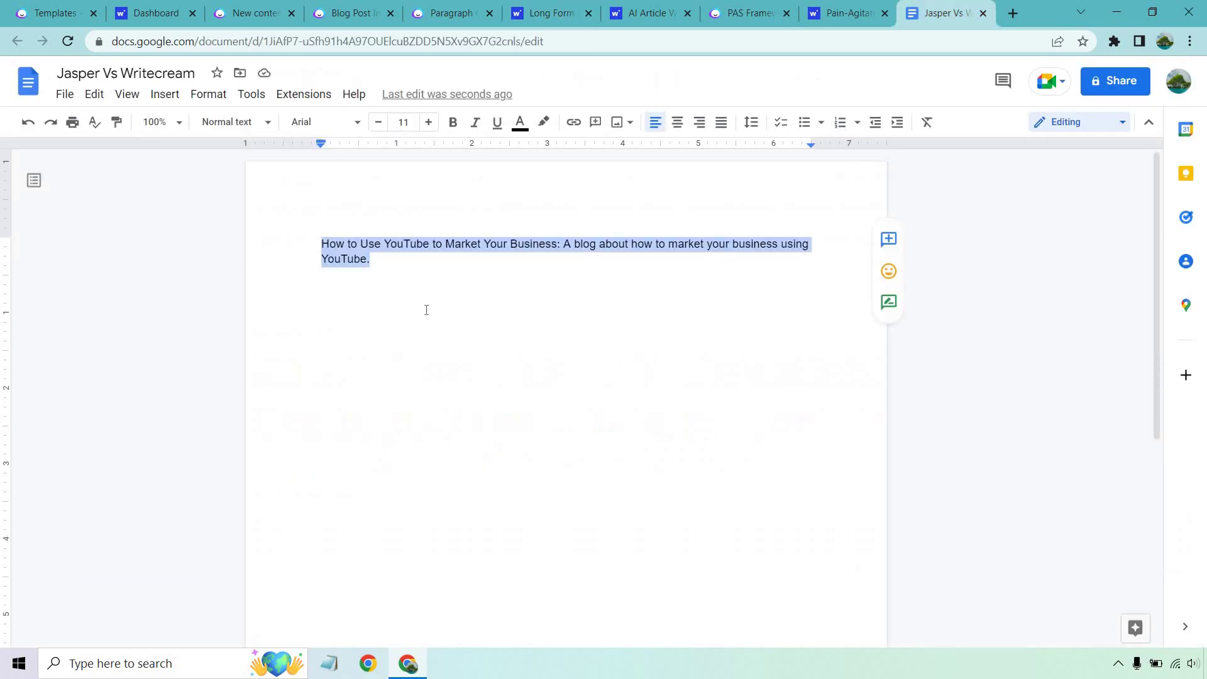
pyautogui.click(416, 268)
pyautogui.press('Return')
pyautogui.press('Return')
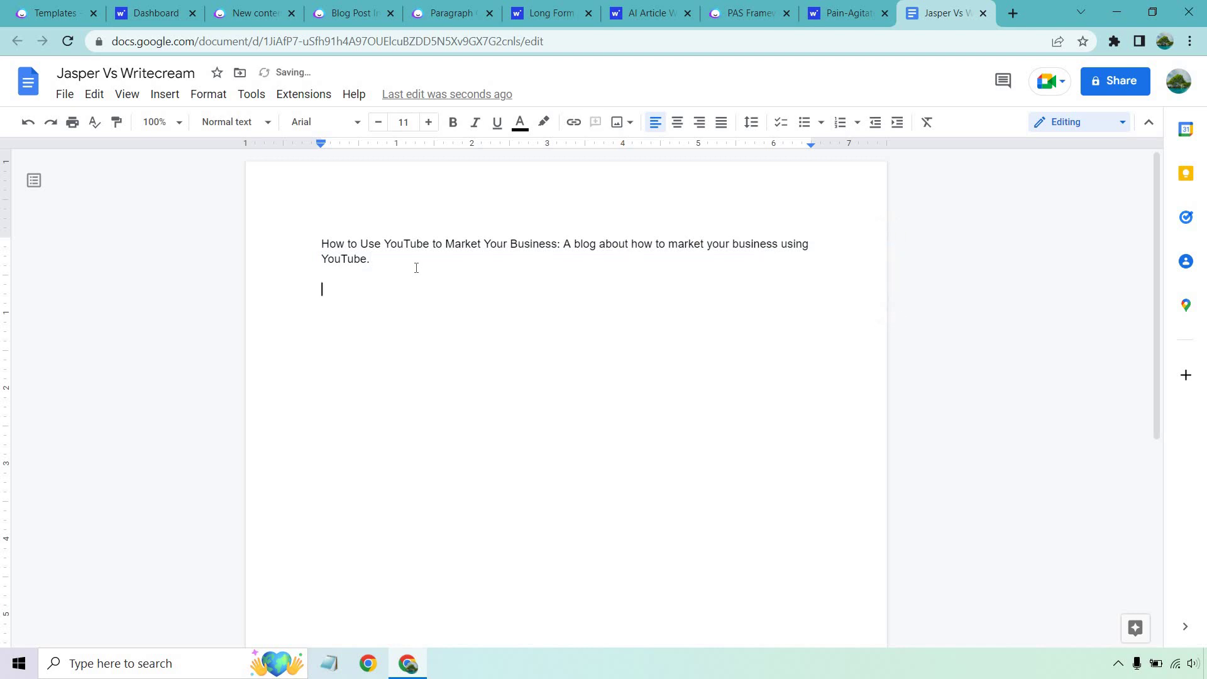
pyautogui.write("Do you use YouTube to market your business? If you did, then you've reached a major milestone in marketing your organization. YouTube is a powerful tool for both the businesses and the people that are watching. You can use YouTube to find out what people want and how you can reach out to them. This blog offers you tips and tricks on how to use YouTube to market your business. Take a look and see what you can learn from YouTube.")
pyautogui.click(544, 13)
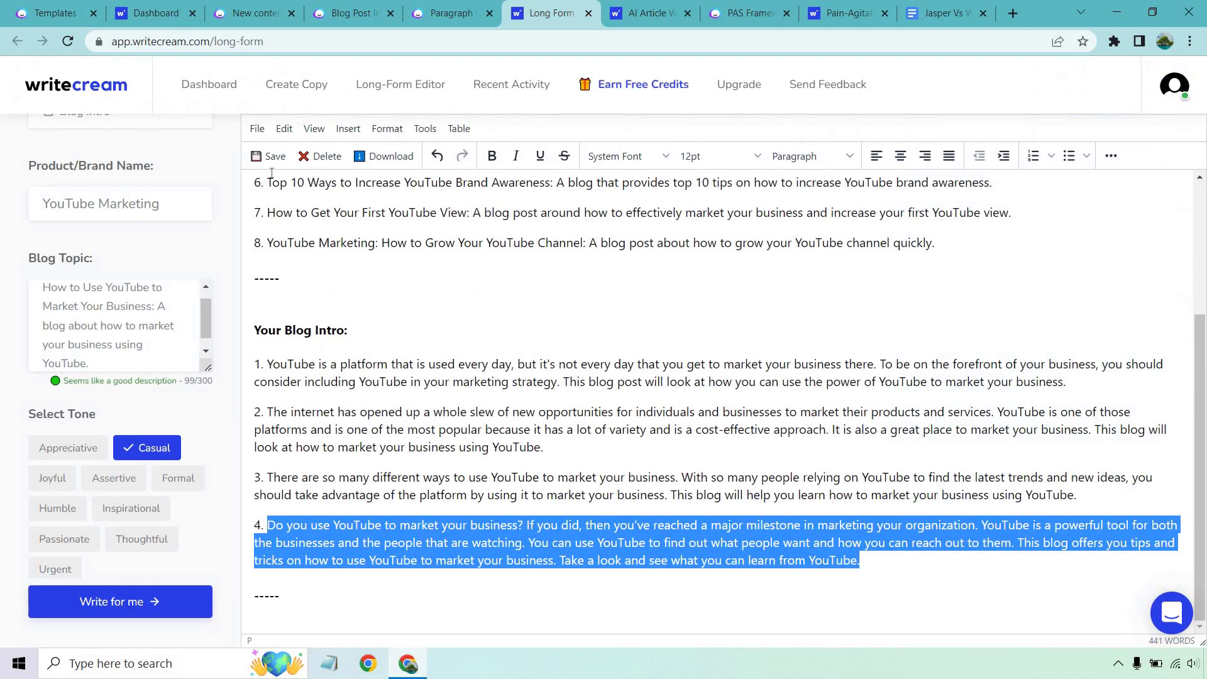
# Generate Blog Outline options for the YouTube marketing topic in Writecream
pyautogui.click(140, 205)
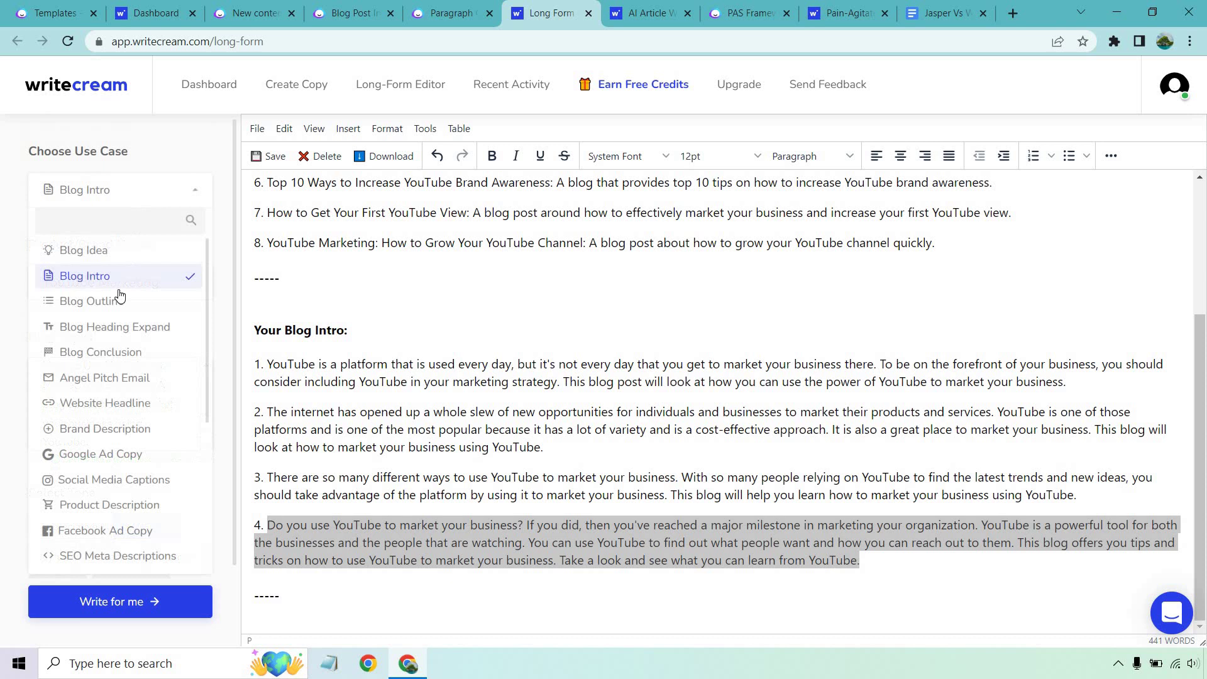
pyautogui.click(116, 303)
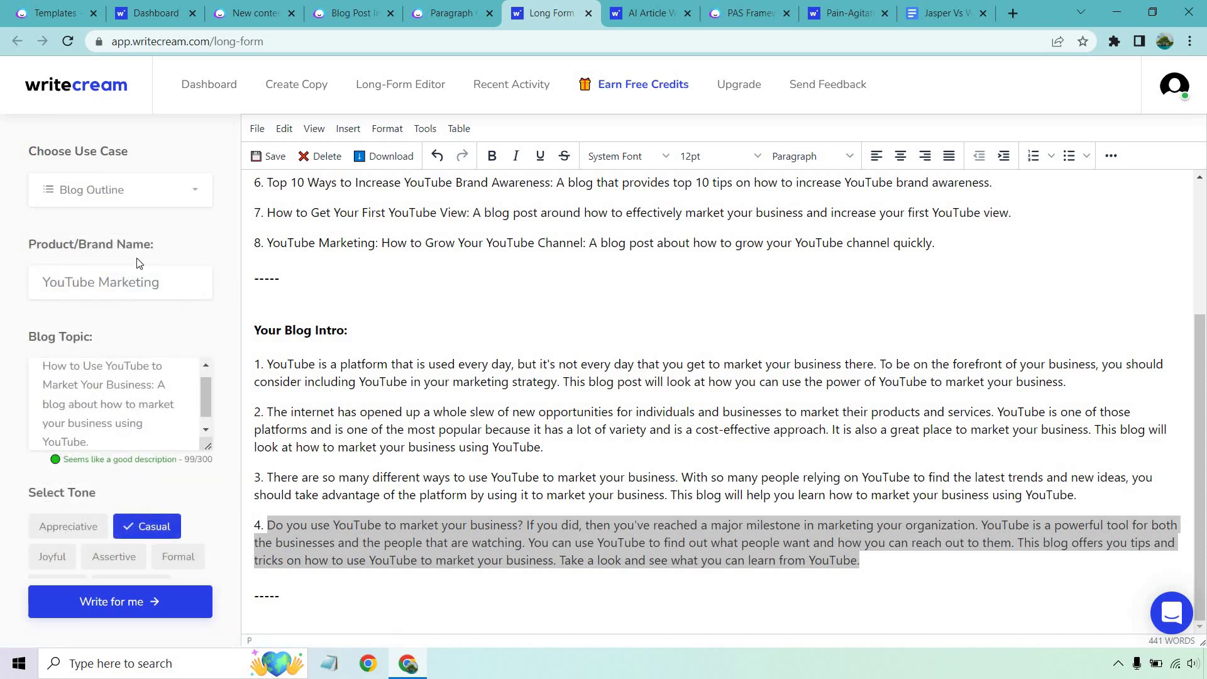
pyautogui.scroll(-2, 129, 566)
pyautogui.click(129, 602)
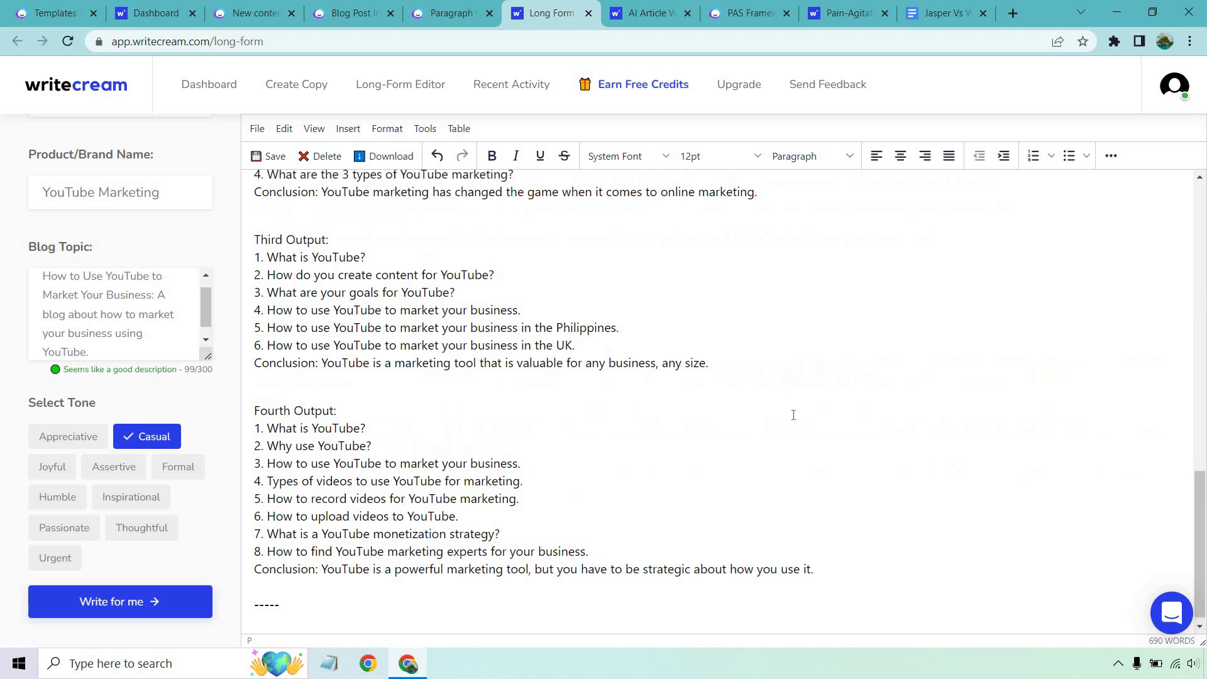
pyautogui.scroll(3, 786, 402)
pyautogui.scroll(1, 735, 389)
pyautogui.scroll(2, 723, 352)
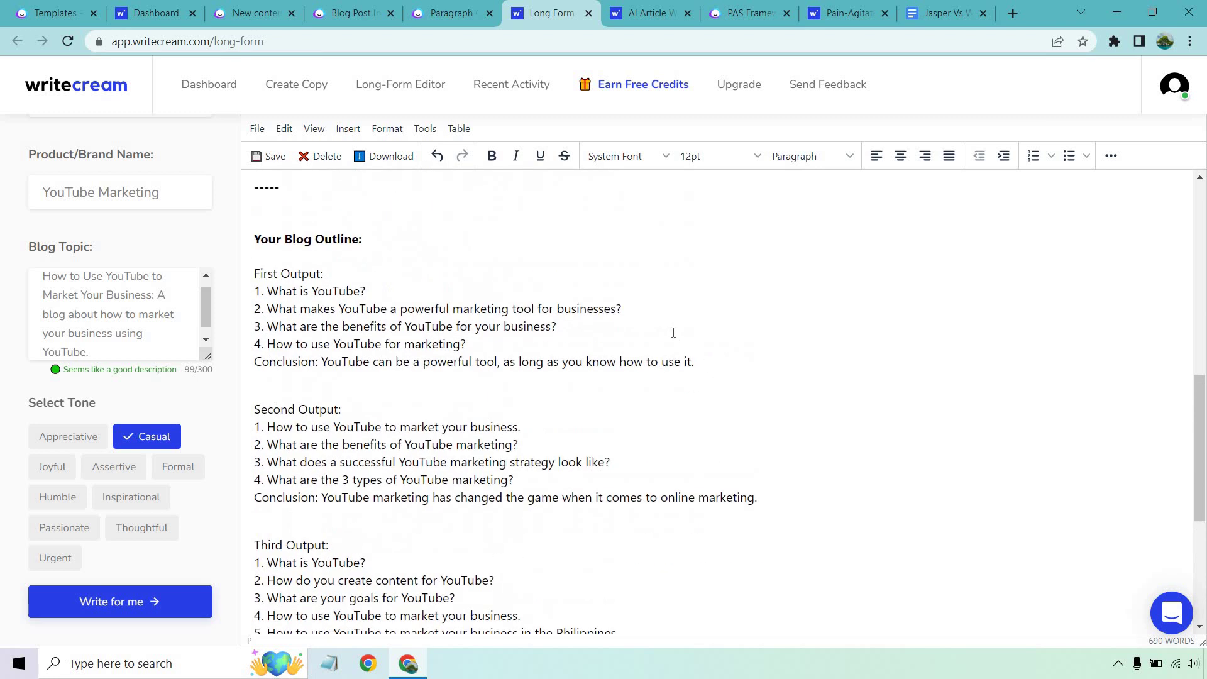
pyautogui.scroll(-1, 748, 337)
pyautogui.scroll(1, 782, 349)
# Select the entire first outline and bring up the Jasper Vs Writecream doc
pyautogui.moveTo(715, 361); pyautogui.dragTo(254, 290)
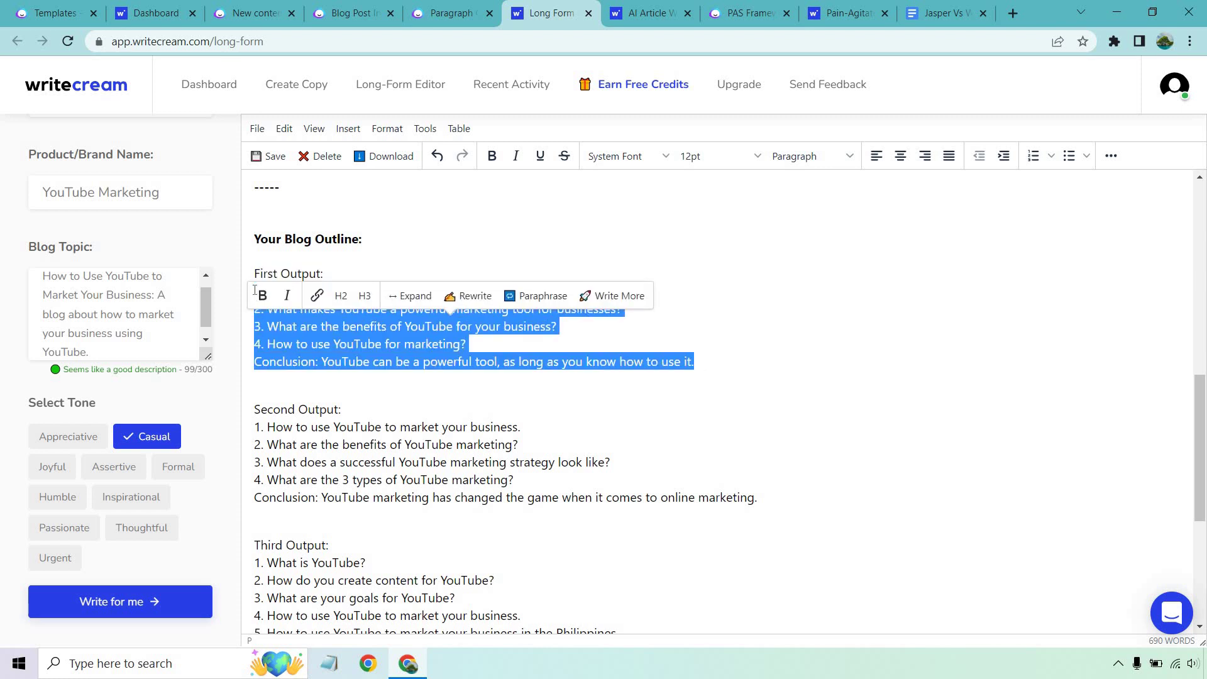
pyautogui.moveTo(255, 290); pyautogui.dragTo(254, 272)
pyautogui.hotkey('ctrl', 'c')
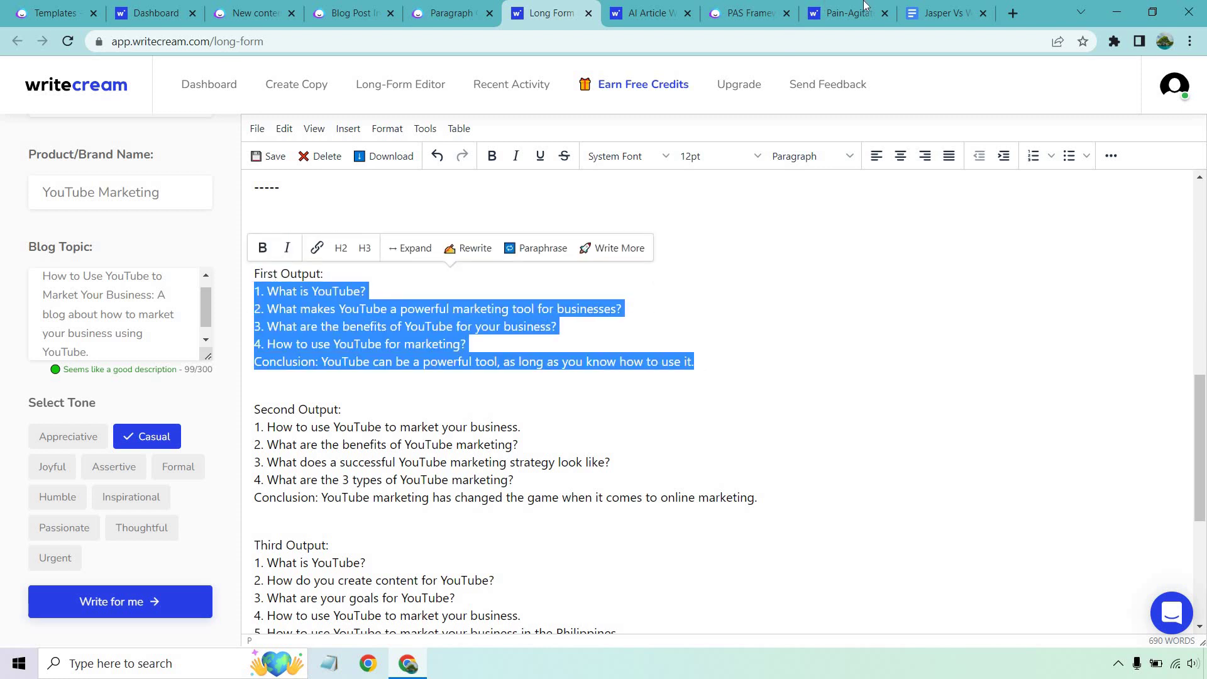
pyautogui.click(943, 12)
# Paste Writecream's four-question outline and conclusion below the intro, then select question two's text
pyautogui.press('Return')
pyautogui.press('Return')
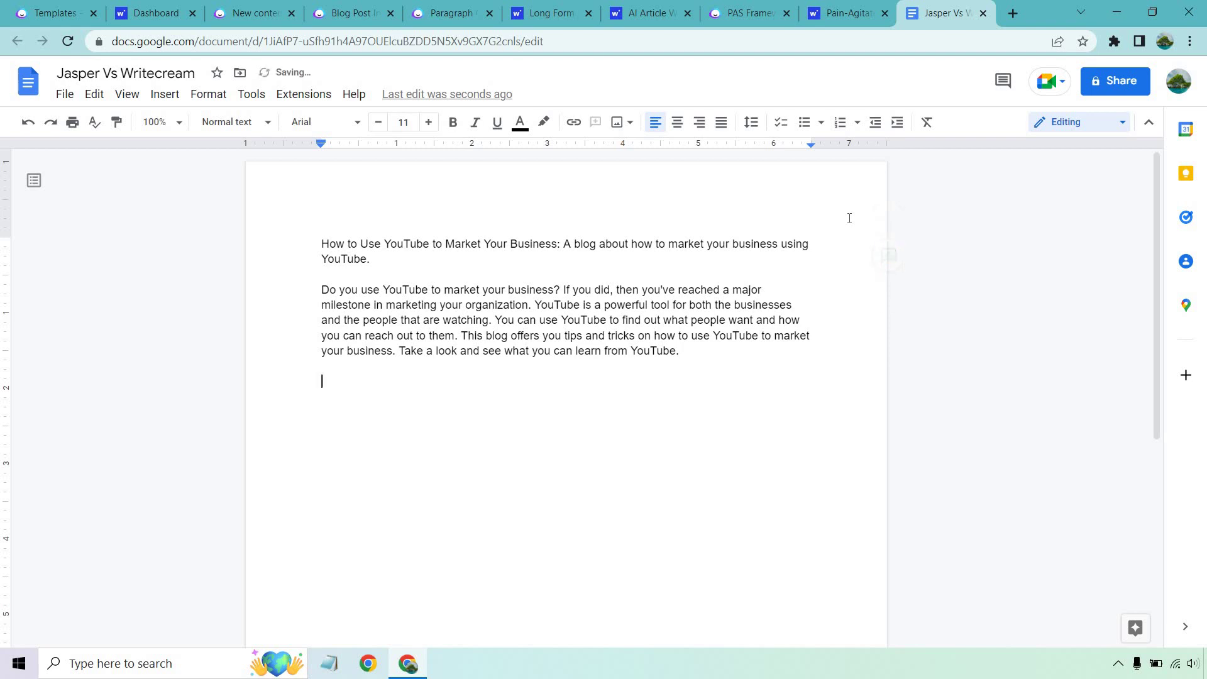
pyautogui.hotkey('ctrl', 'v')
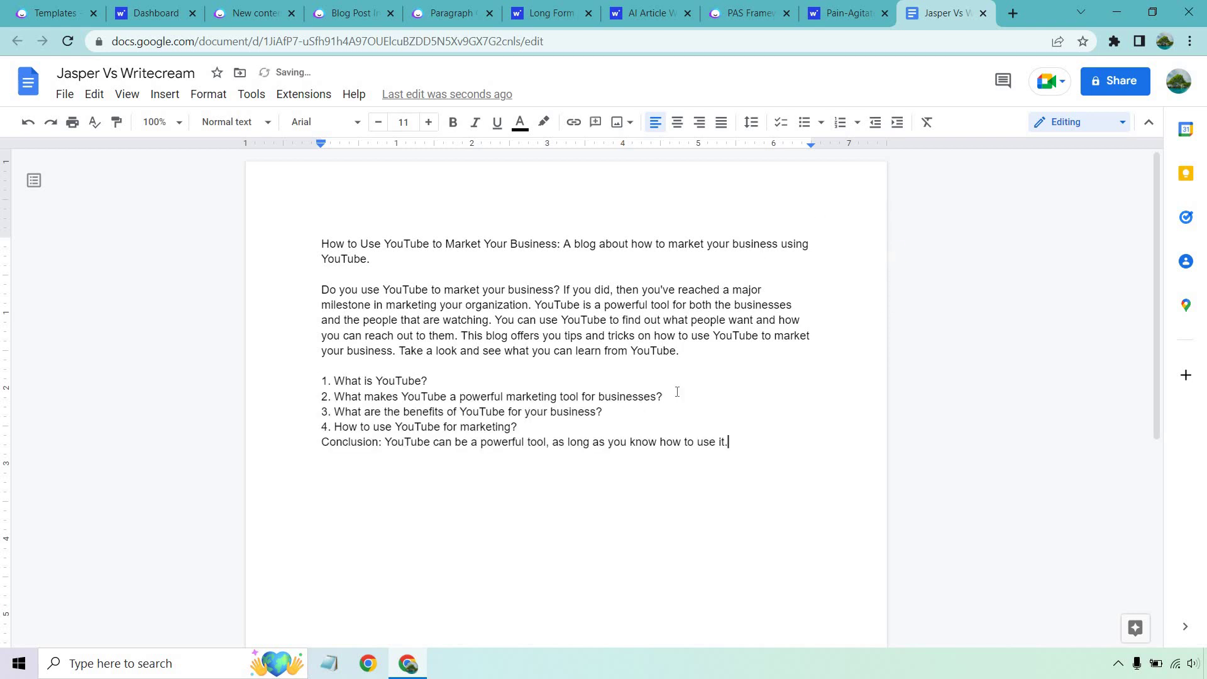
pyautogui.moveTo(663, 396); pyautogui.dragTo(339, 404)
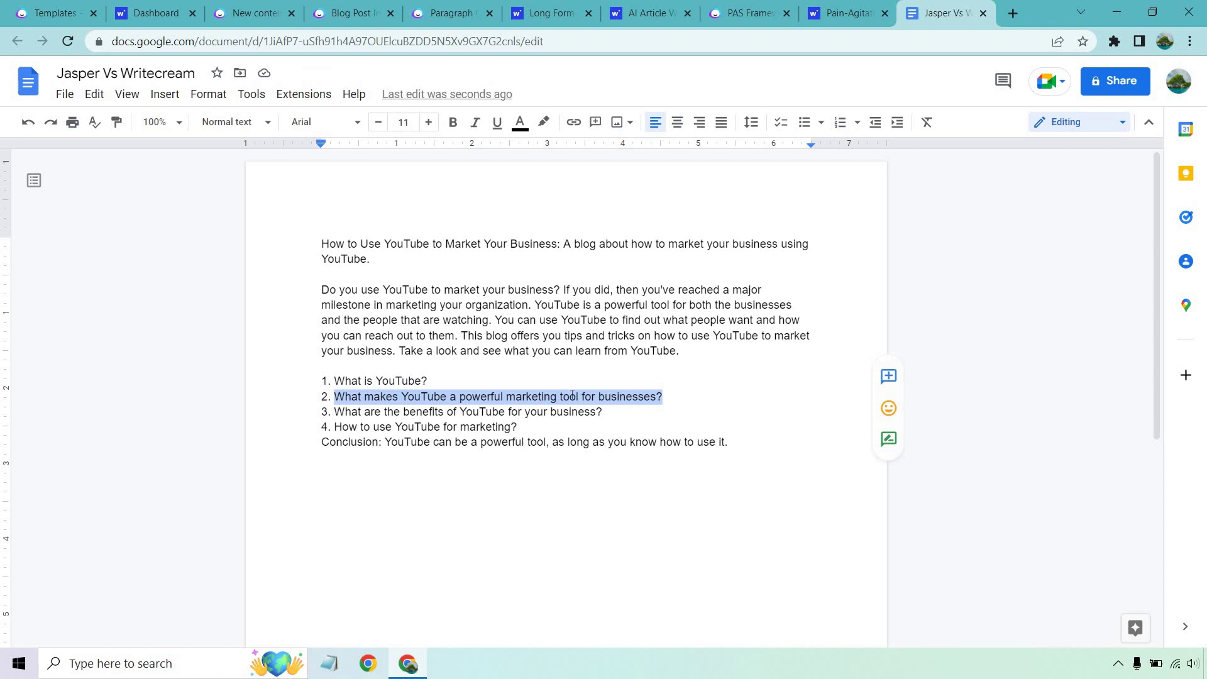
pyautogui.click(557, 5)
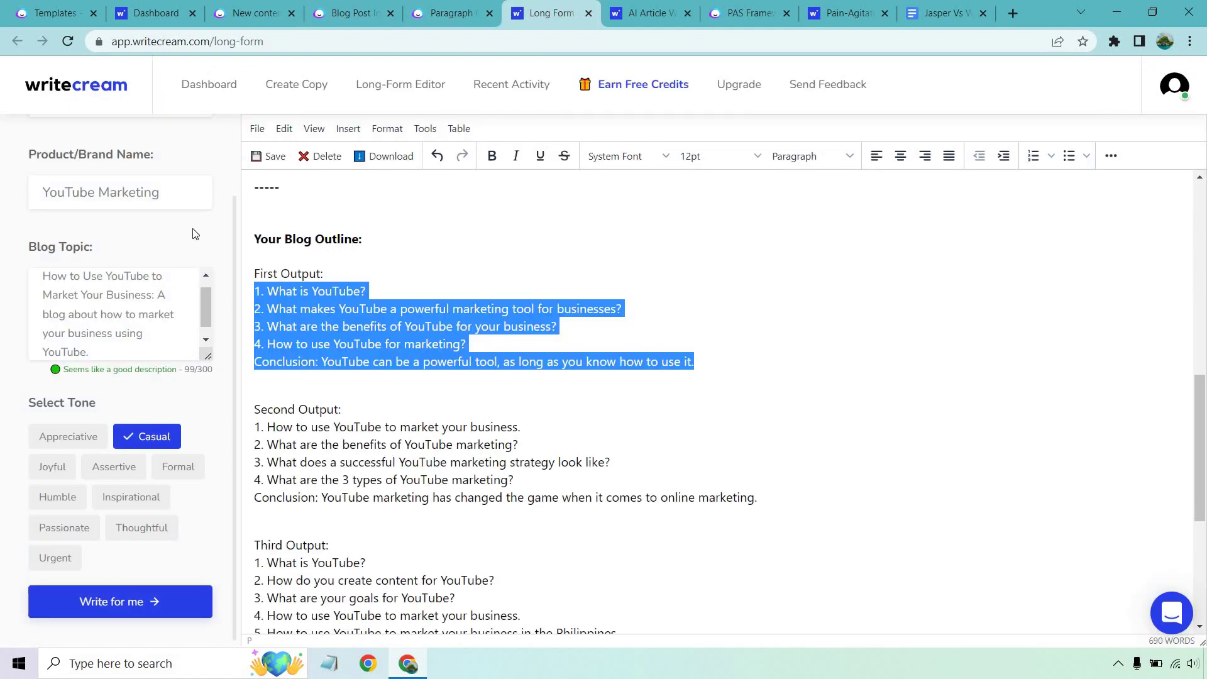
# Run Blog Heading Expand on question two, getting four paragraphs on YouTube as a business marketing tool
pyautogui.scroll(2, 196, 234)
pyautogui.click(113, 189)
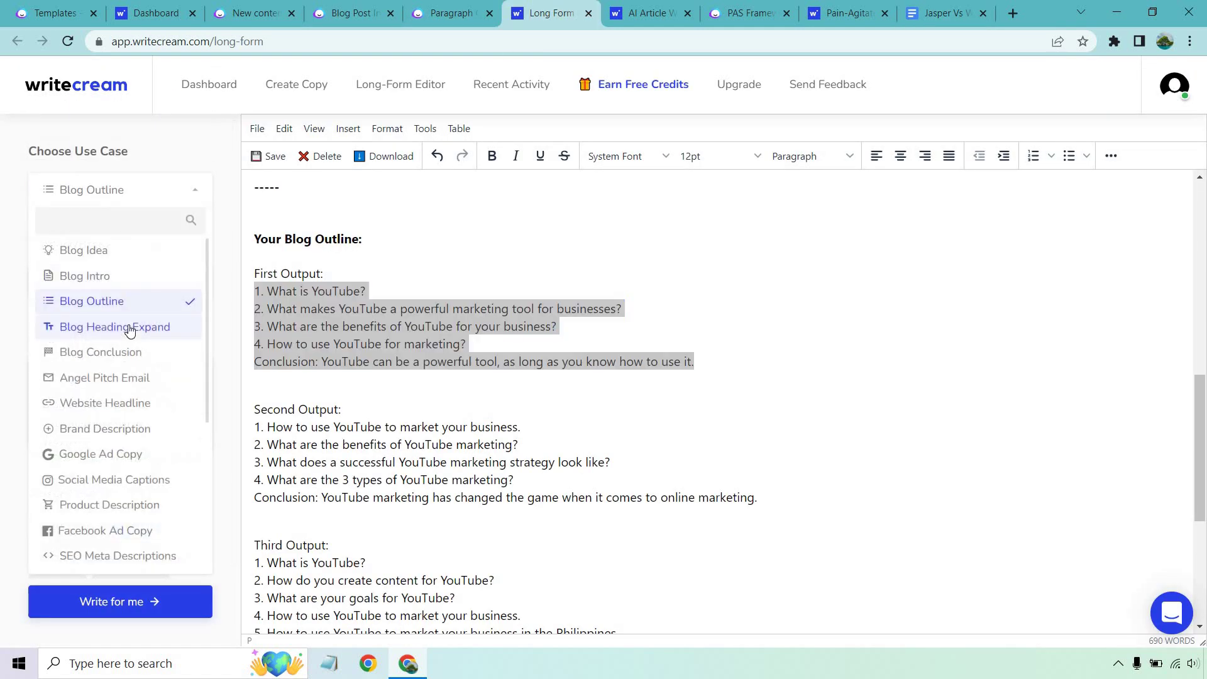
pyautogui.click(130, 330)
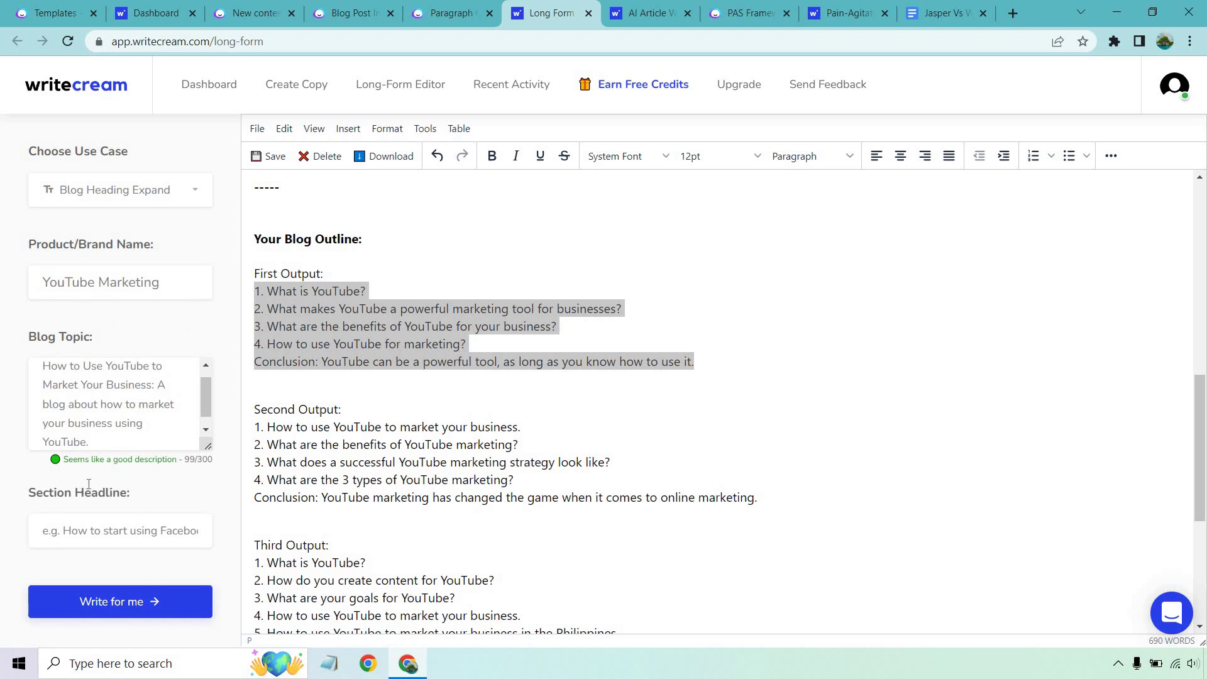
pyautogui.click(89, 530)
pyautogui.hotkey('ctrl', 'v')
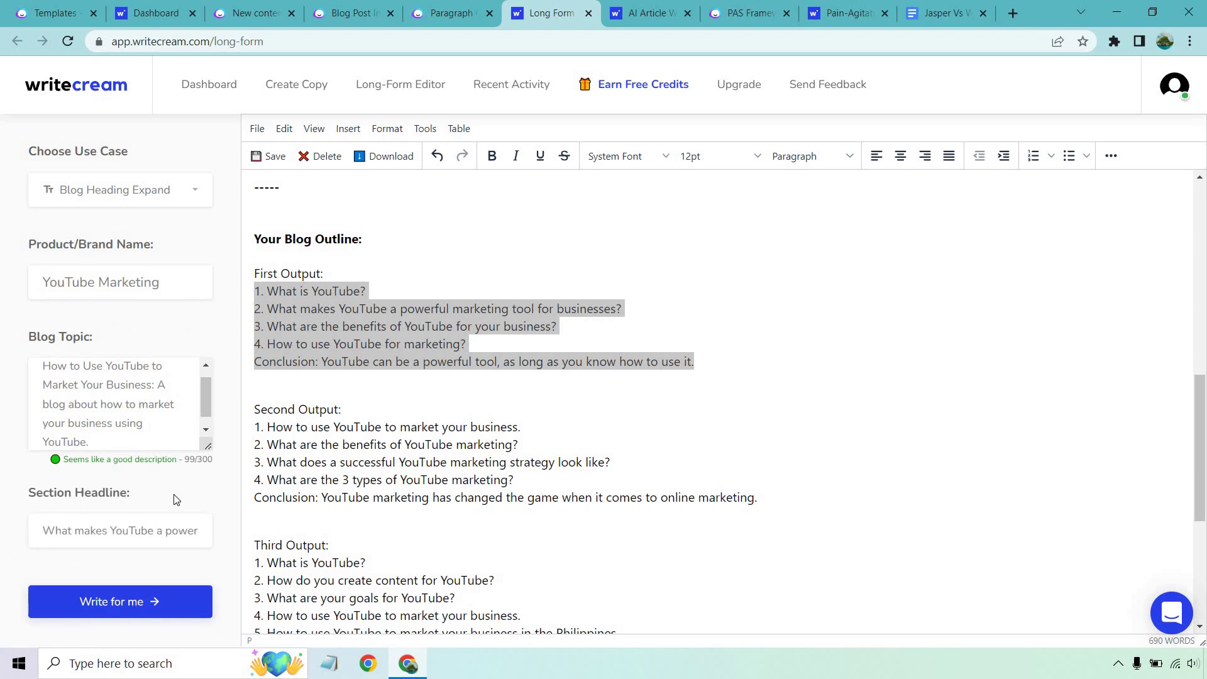
pyautogui.scroll(-1, 173, 462)
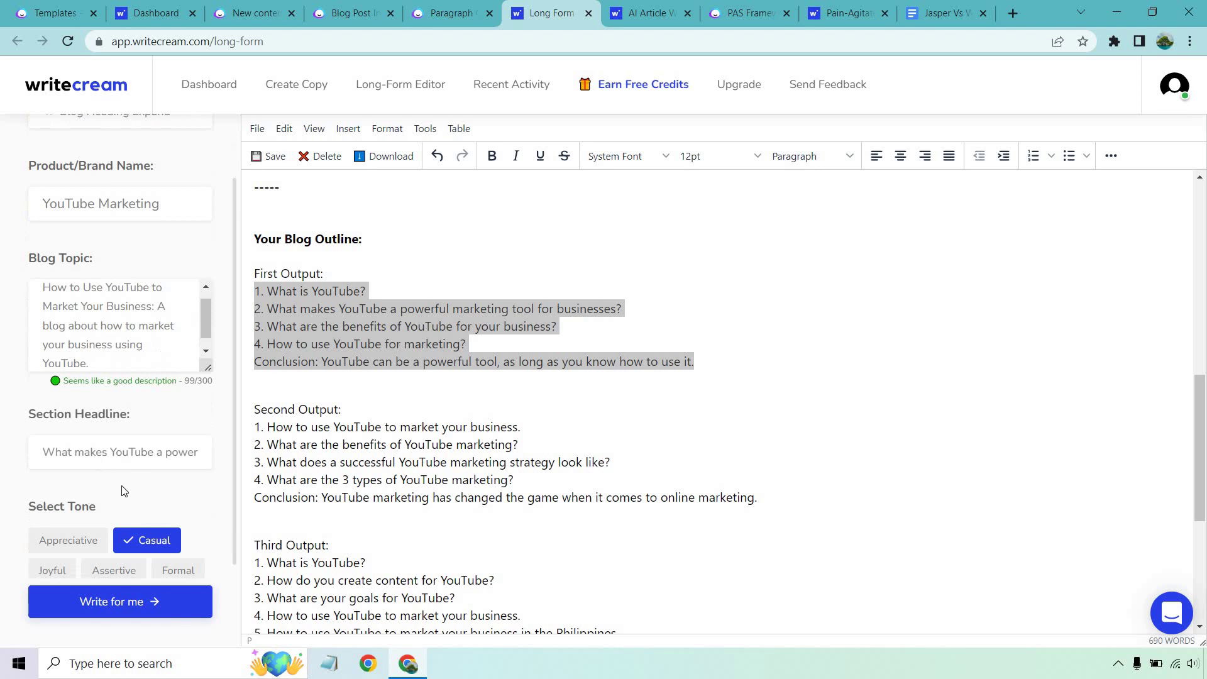
pyautogui.click(117, 600)
pyautogui.scroll(-5, 817, 361)
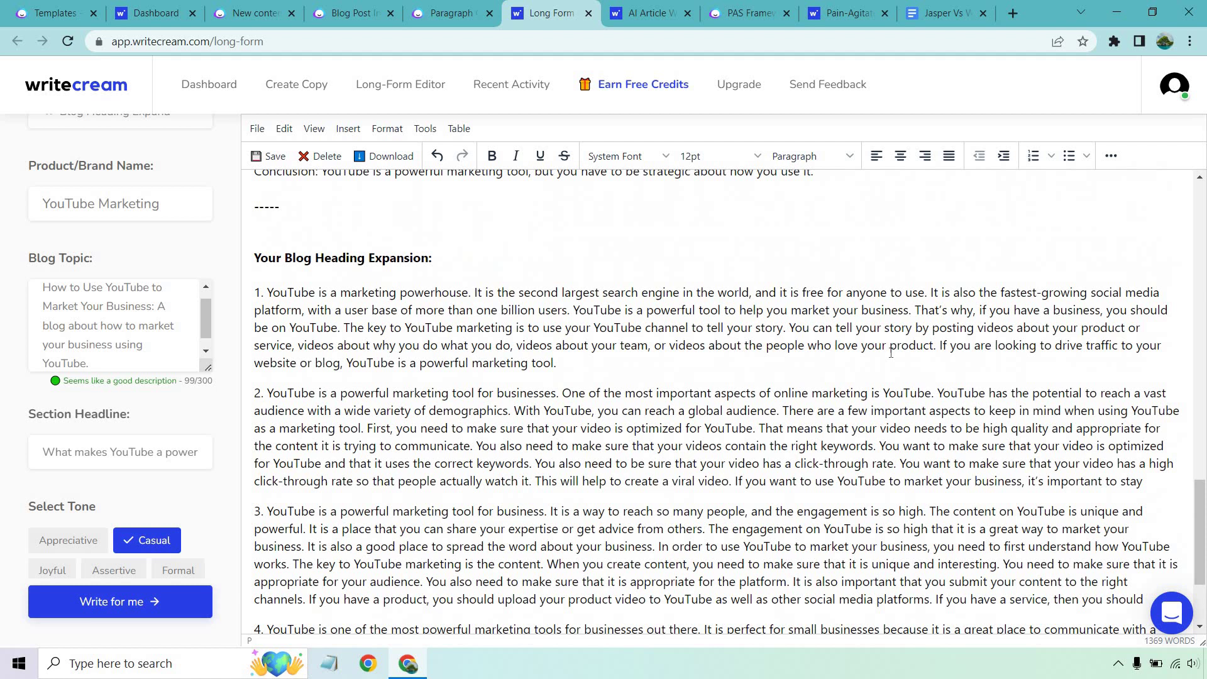
pyautogui.scroll(-1, 891, 352)
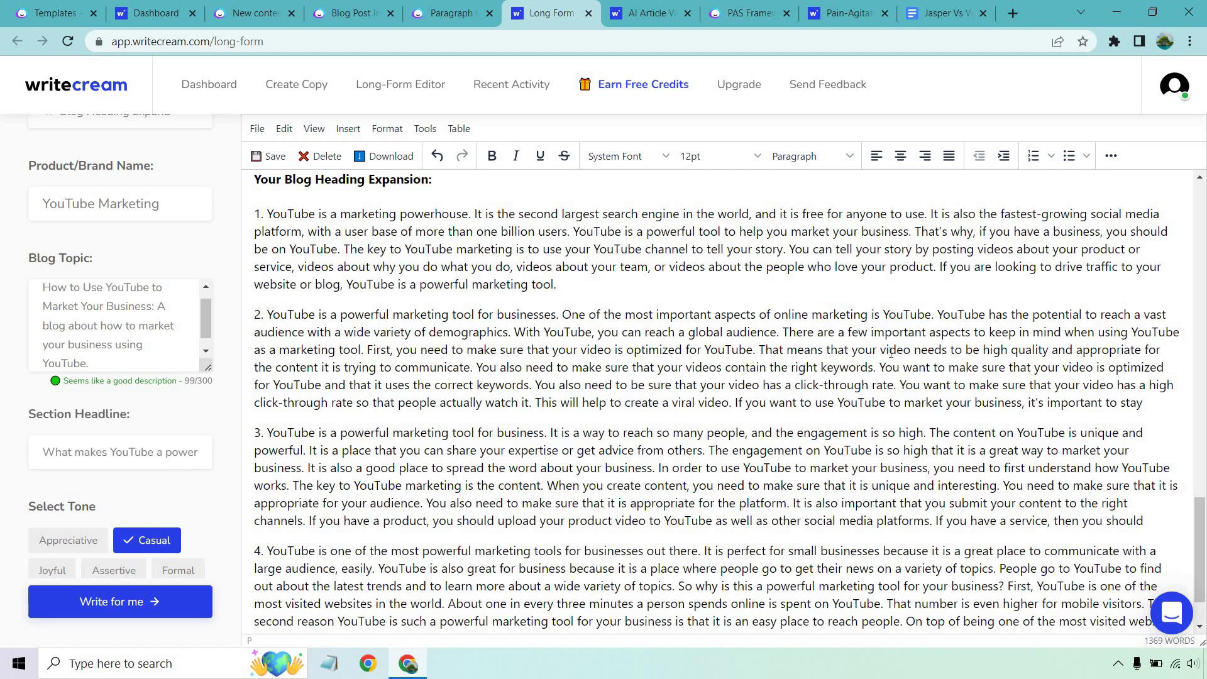
pyautogui.scroll(1, 785, 288)
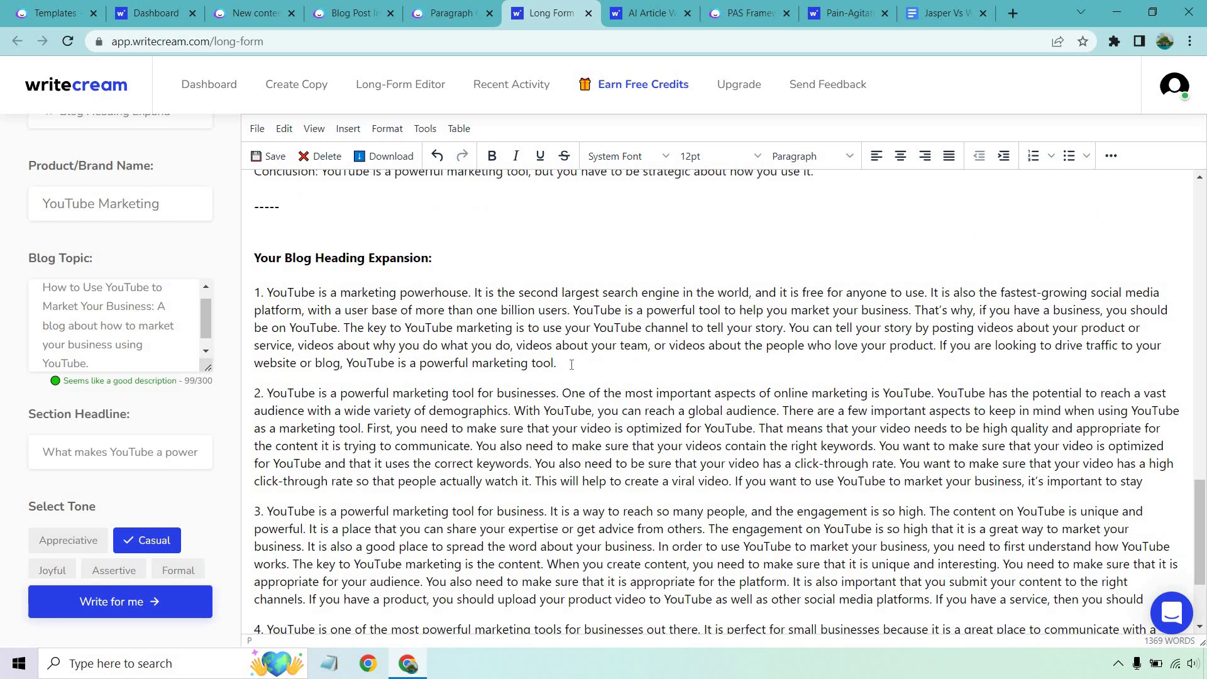
# Select the first expansion paragraph, presenting YouTube as a free, fast-growing marketing powerhouse
pyautogui.moveTo(557, 363); pyautogui.dragTo(269, 293)
pyautogui.hotkey('ctrl', 'c')
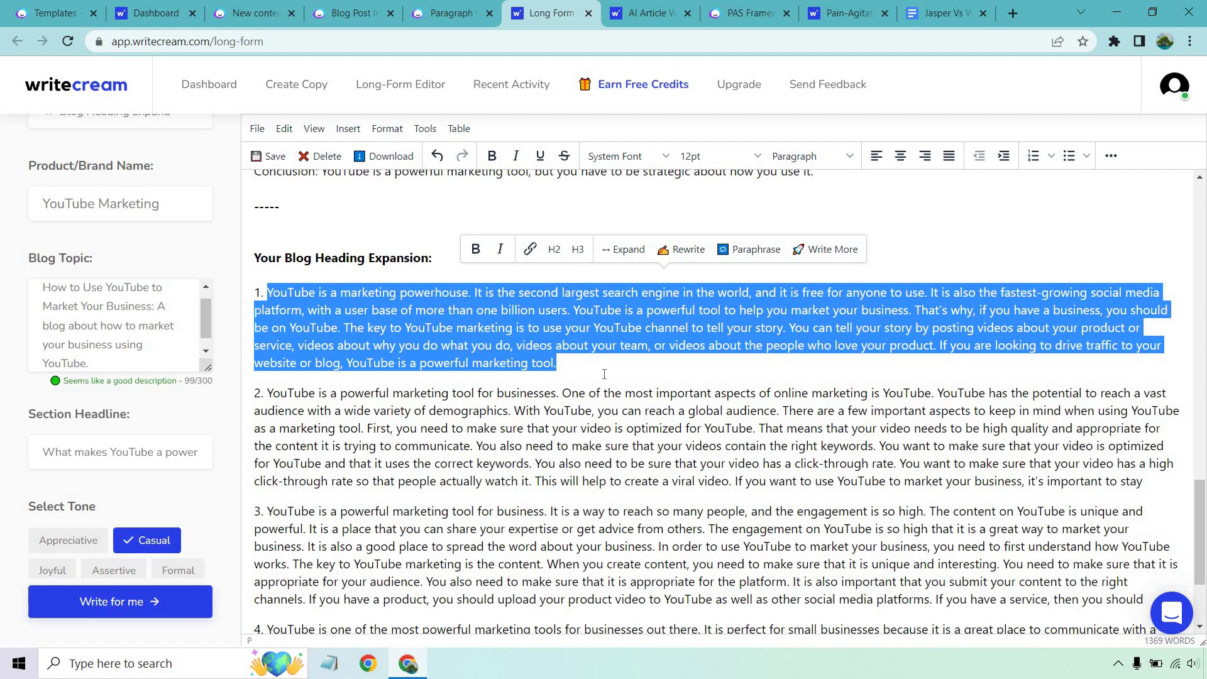
pyautogui.rightClick(613, 322)
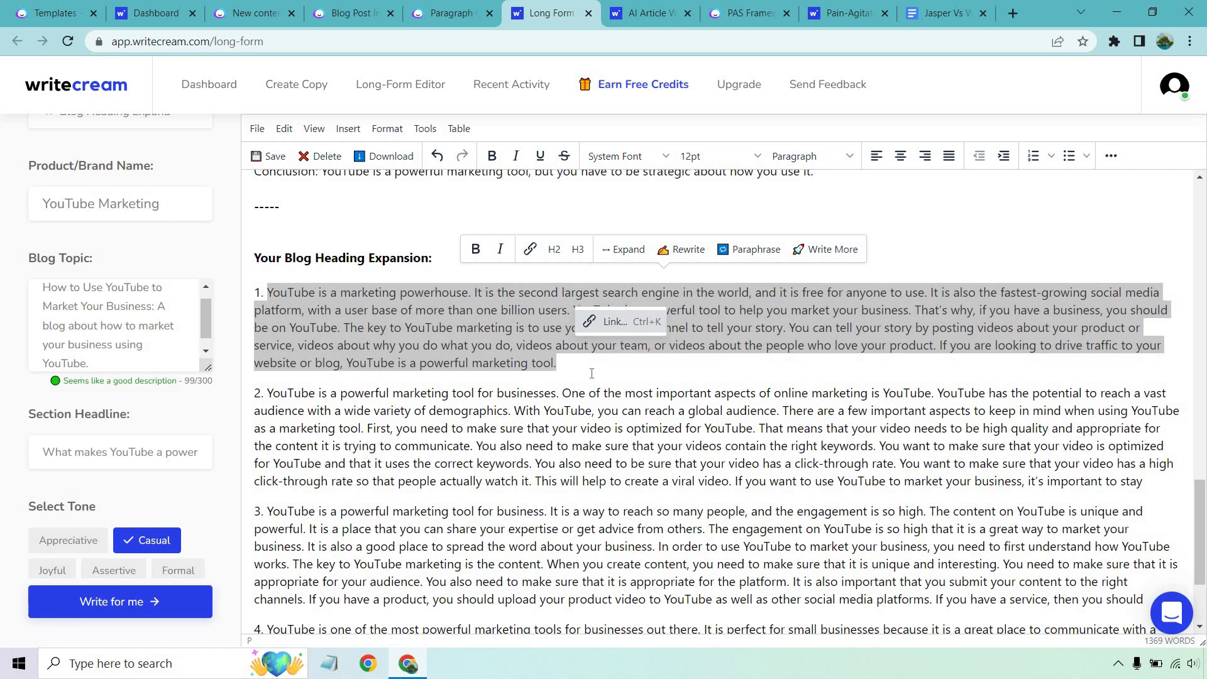
pyautogui.click(684, 393)
pyautogui.moveTo(557, 362); pyautogui.dragTo(268, 292)
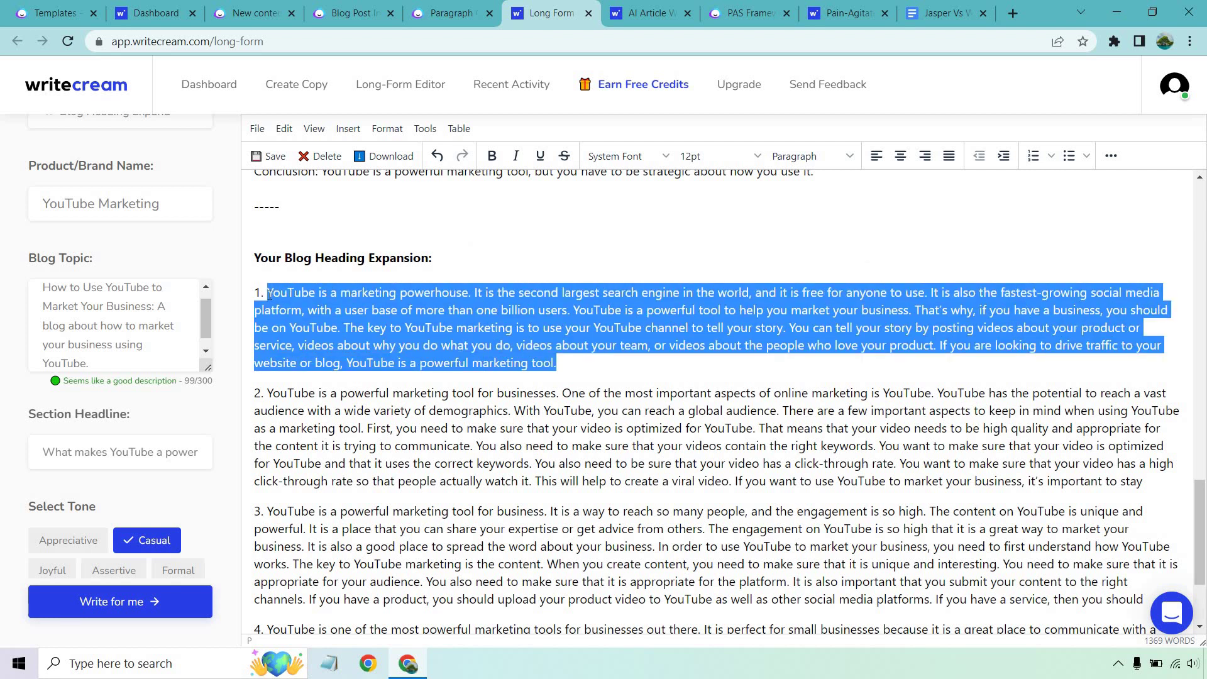
# Paste the powerhouse paragraph under question two in the Jasper Vs Writecream doc, tidying blank lines
pyautogui.hotkey('ctrl', '9')
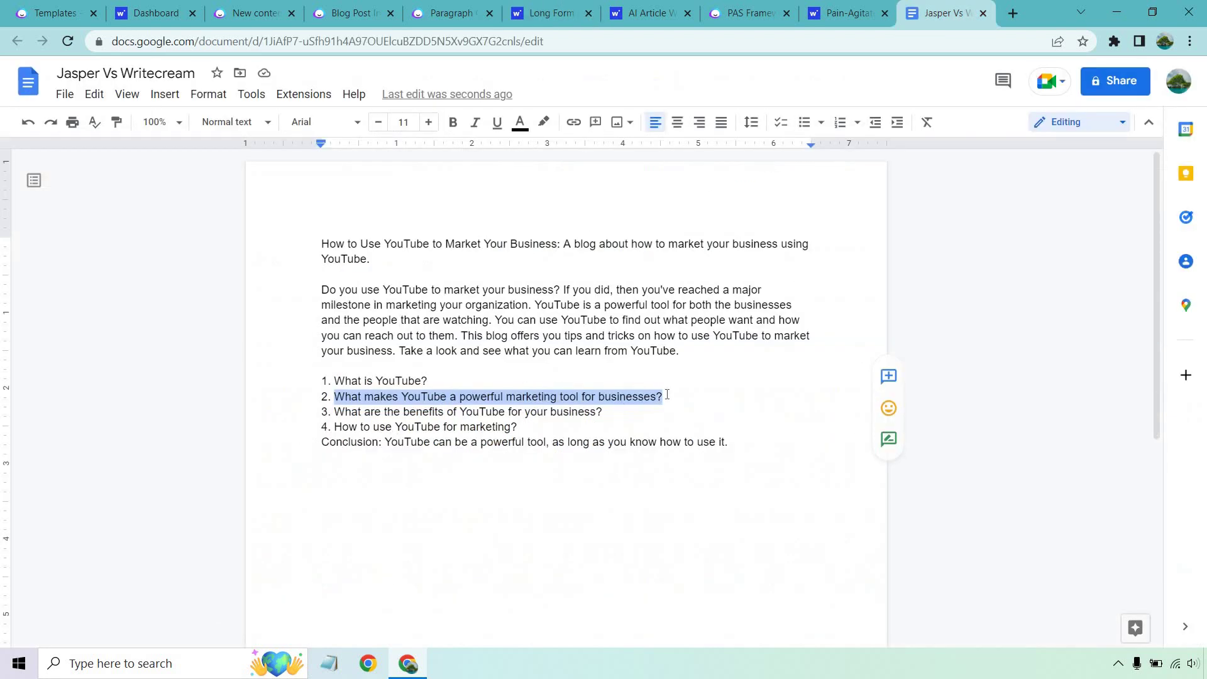
pyautogui.click(685, 395)
pyautogui.press('Return')
pyautogui.press('Return')
pyautogui.hotkey('ctrl', 'v')
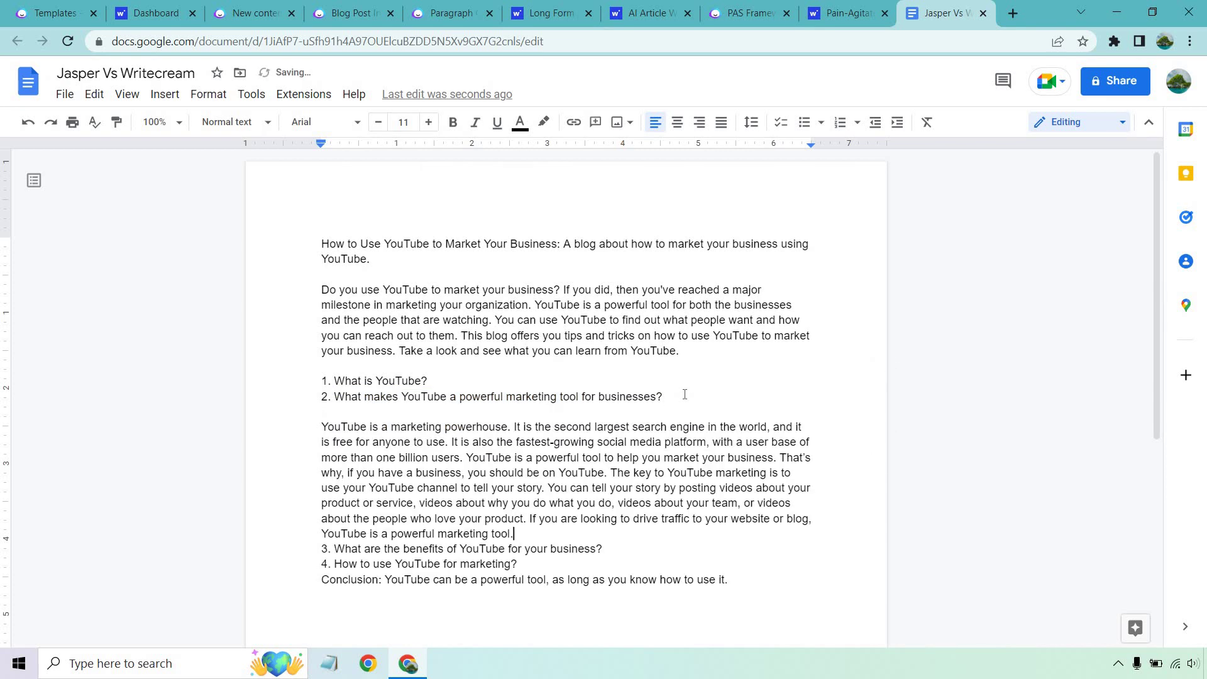
pyautogui.press('Return')
pyautogui.press('BackSpace')
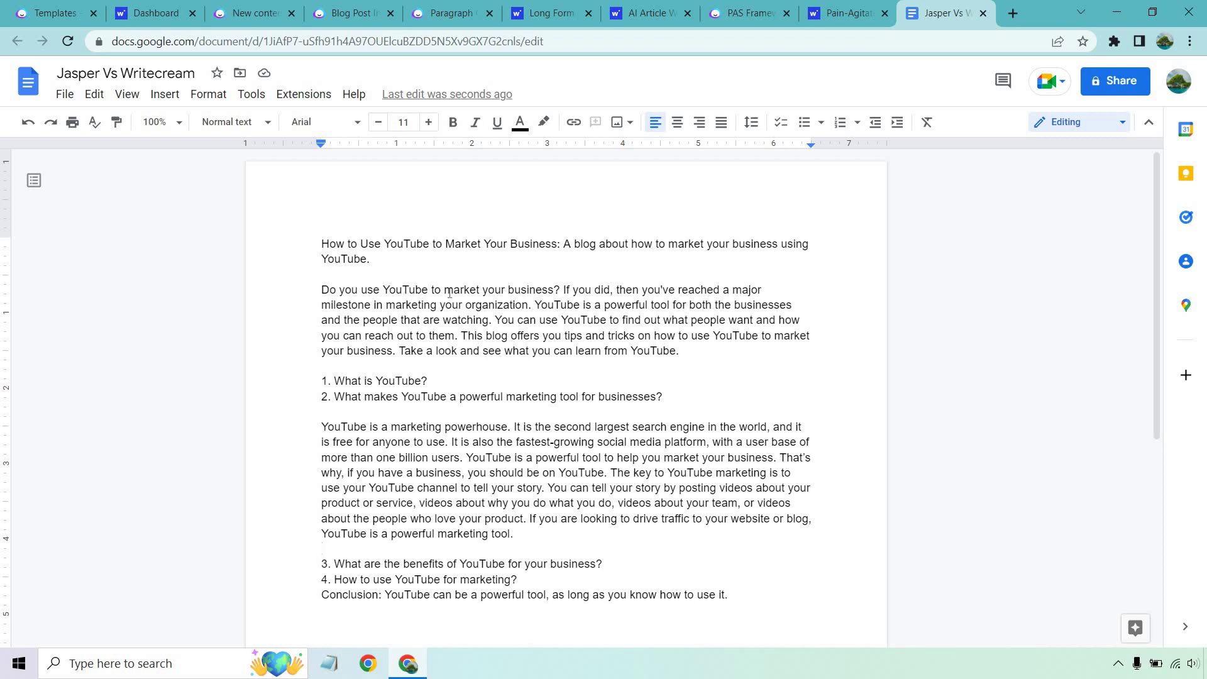
pyautogui.click(613, 8)
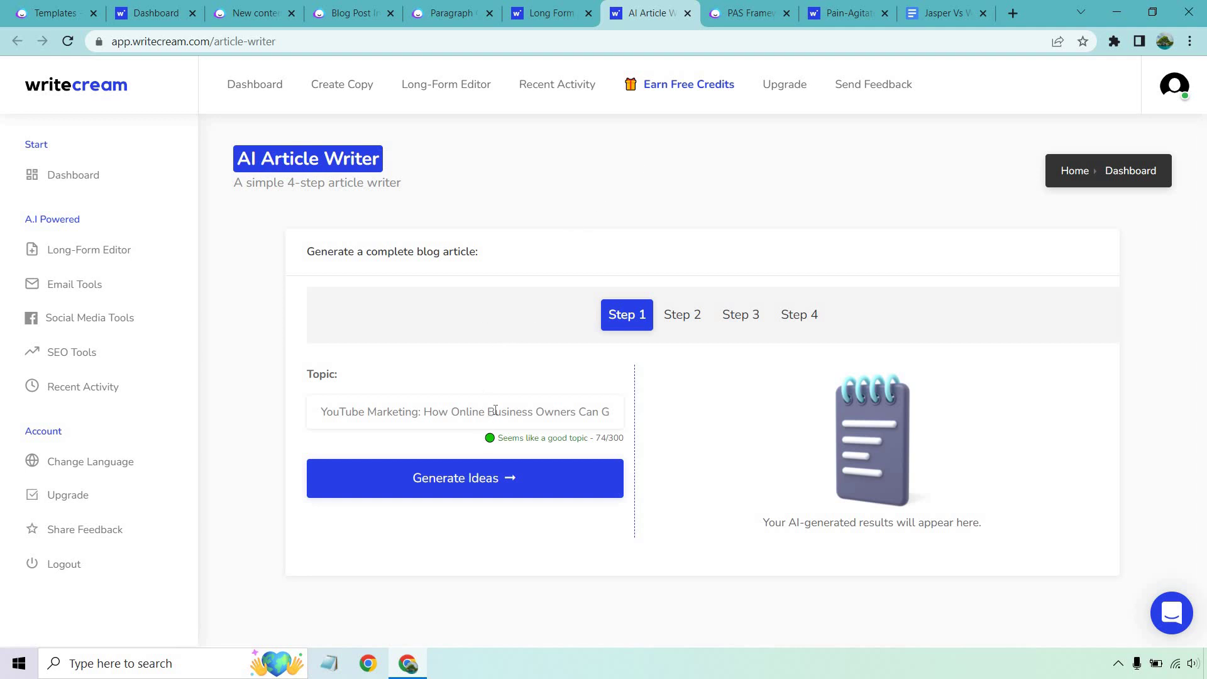
# Generate blog ideas for YouTube Marketing and take '10 YouTube Marketing Strategies To Generate More Leads And Sales' forward
pyautogui.moveTo(492, 411); pyautogui.dragTo(667, 415)
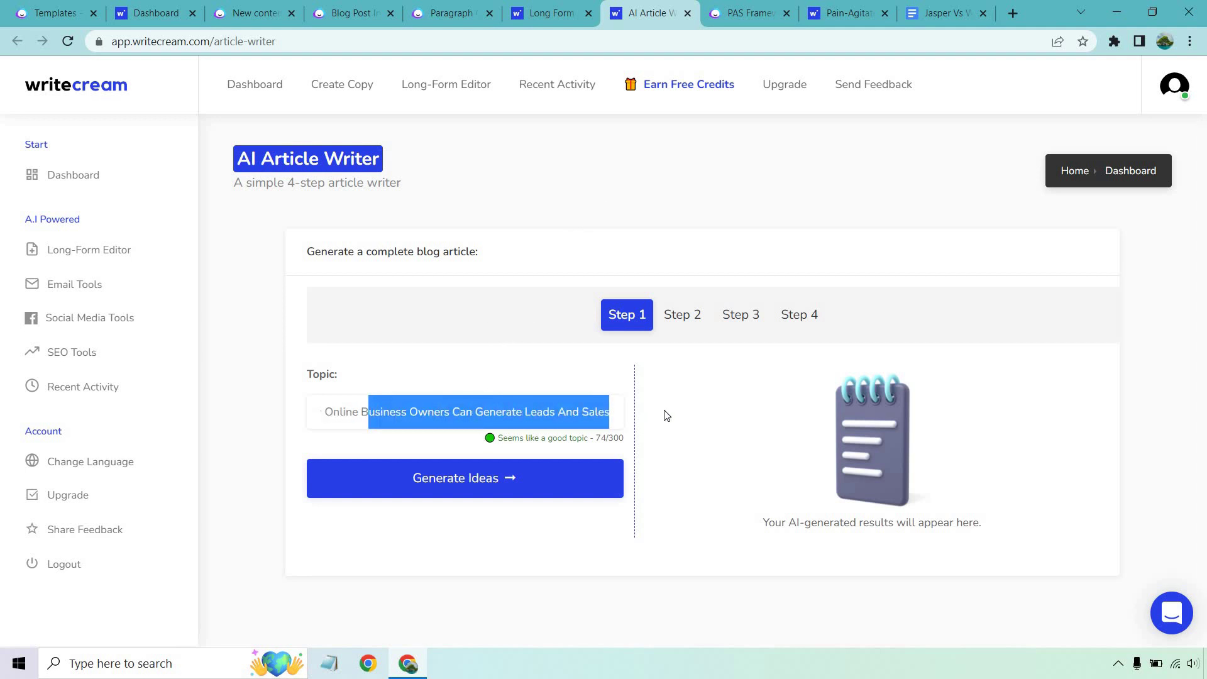
pyautogui.click(566, 149)
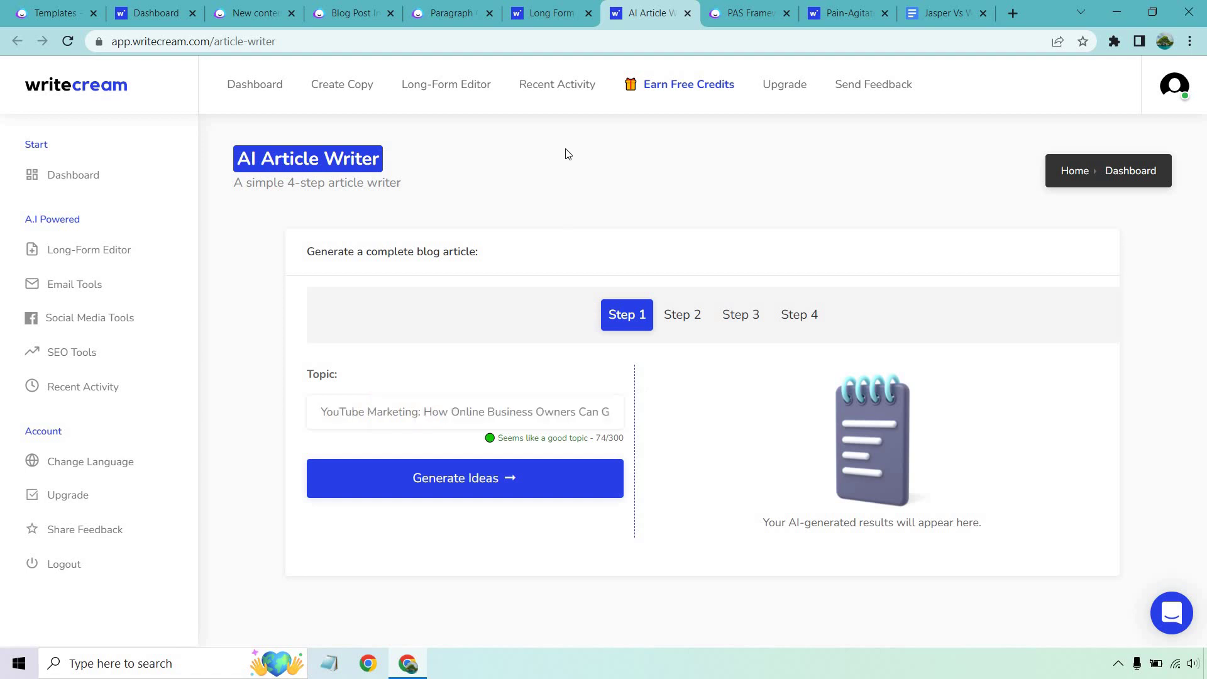
pyautogui.click(488, 480)
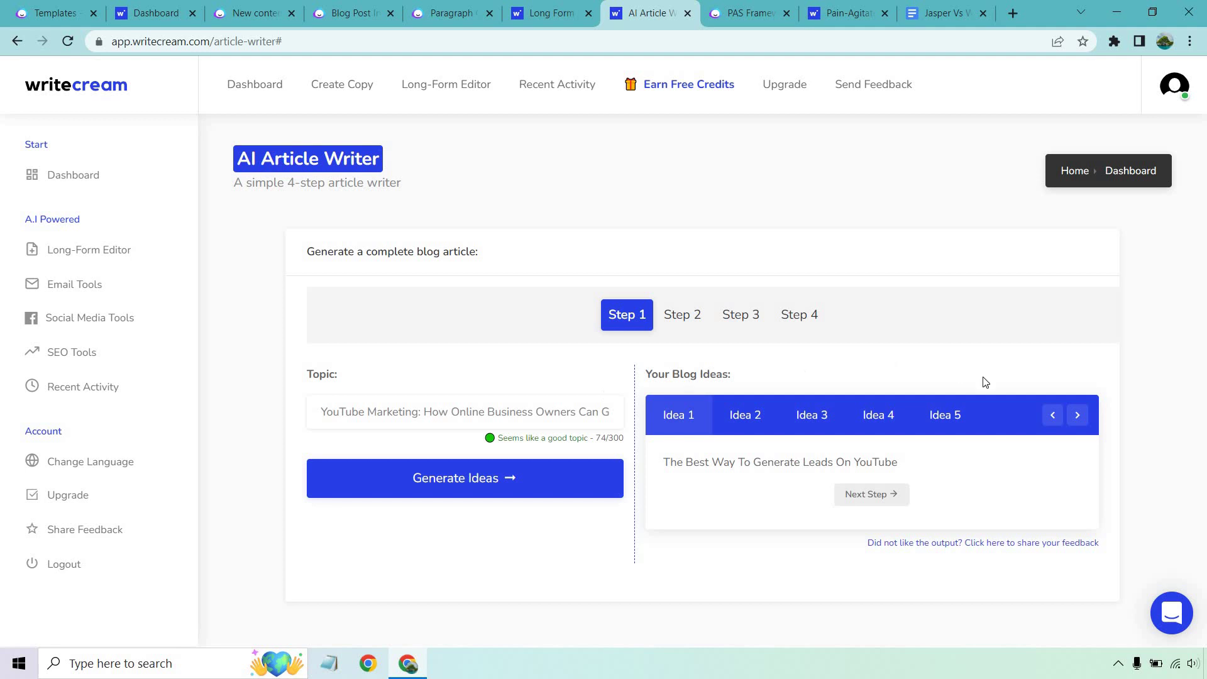
pyautogui.click(1077, 425)
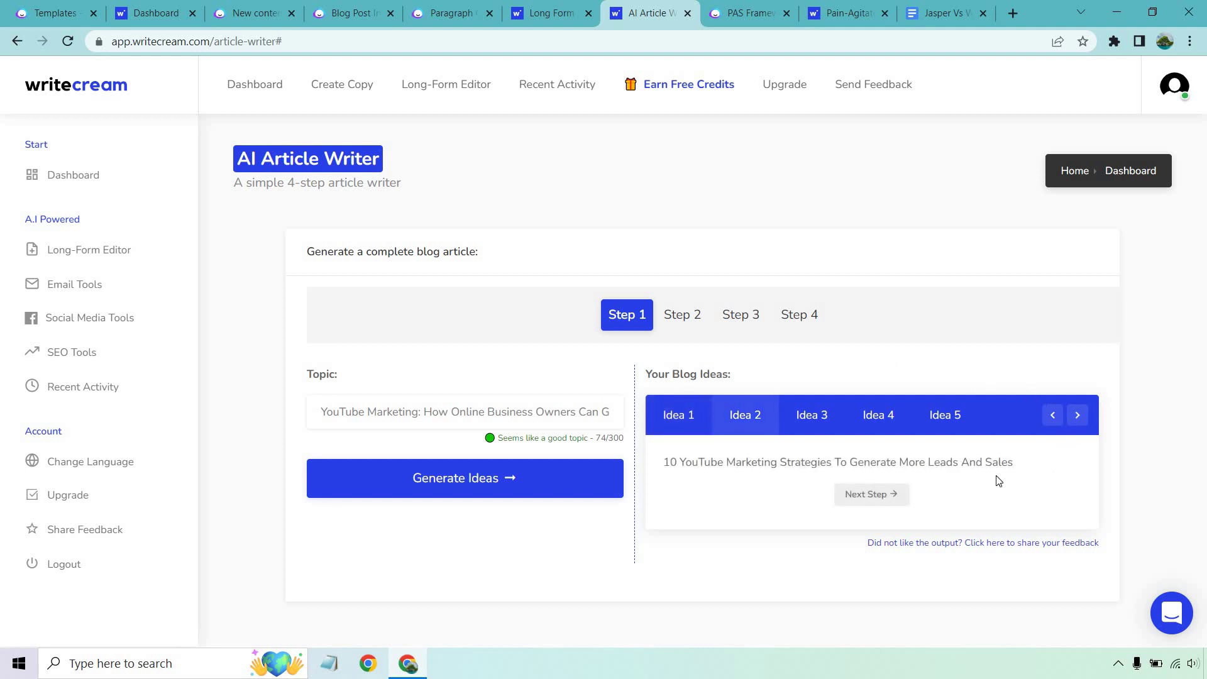
pyautogui.click(878, 495)
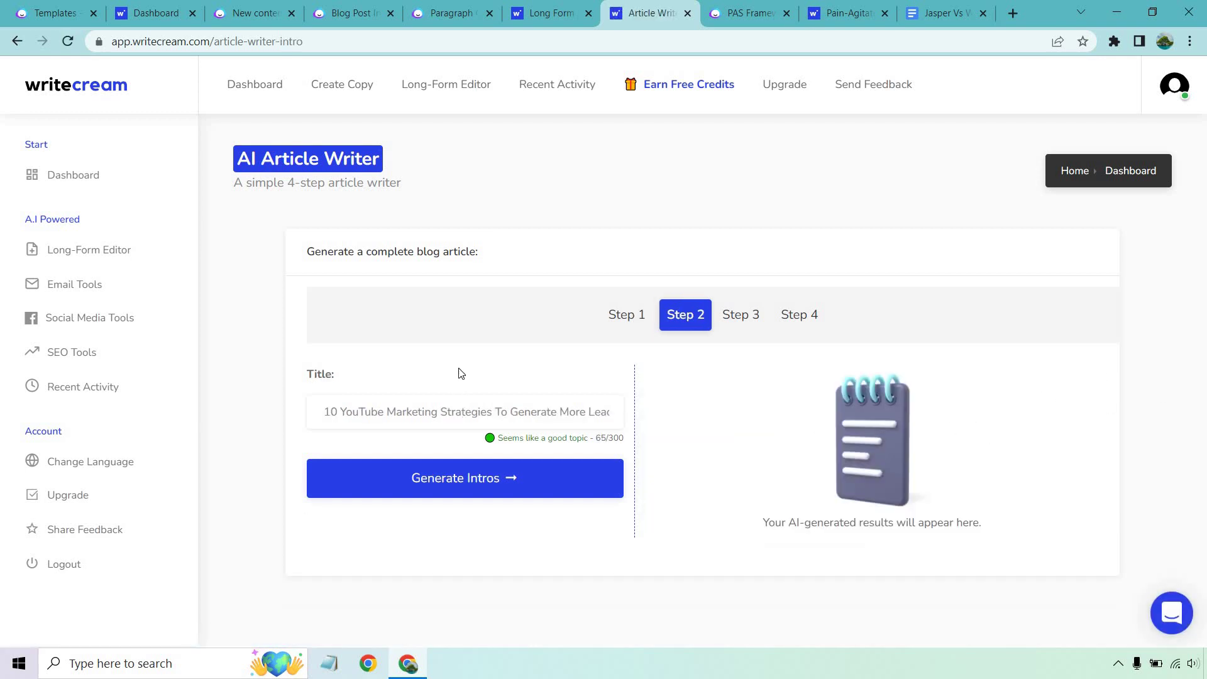
# Glance at the long-form editor's use-case list, then return to the article writer
pyautogui.click(544, 10)
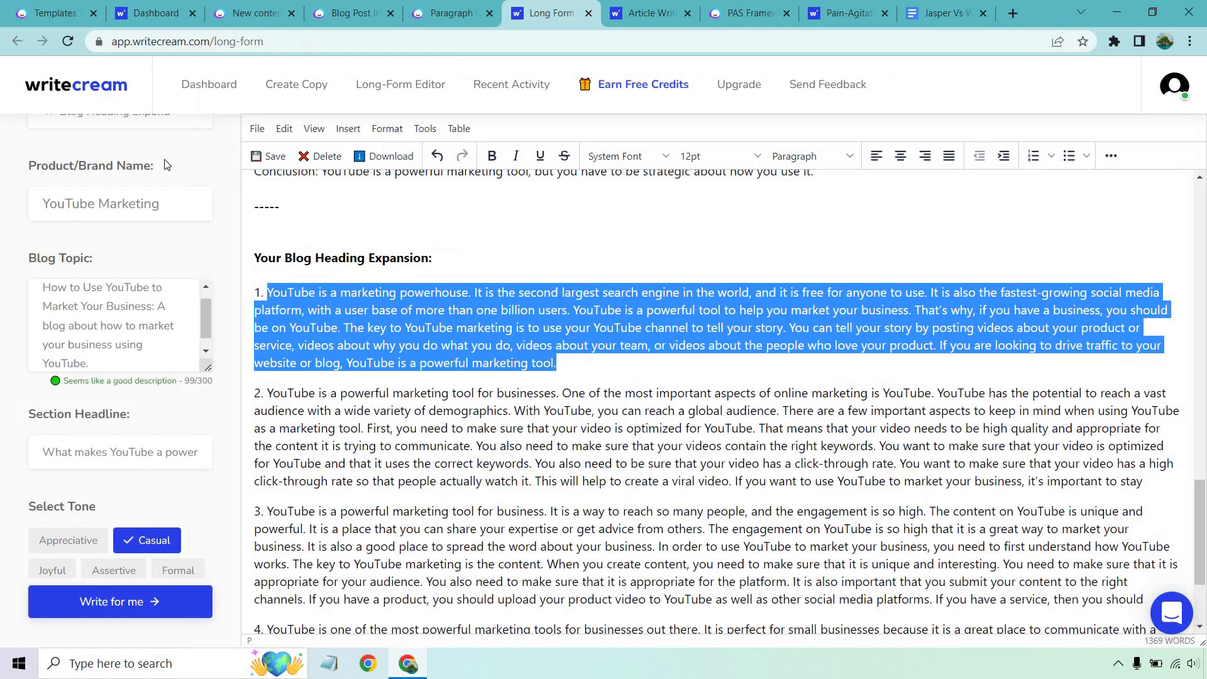
pyautogui.scroll(1, 145, 186)
pyautogui.click(135, 190)
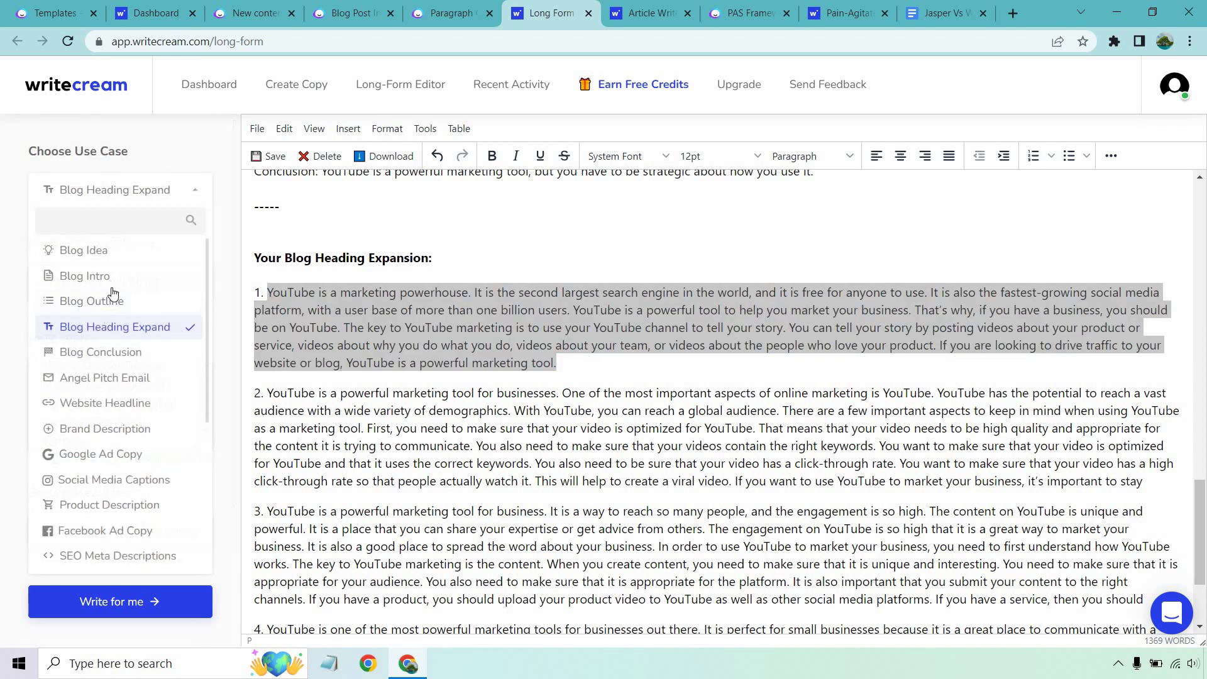
pyautogui.click(650, 19)
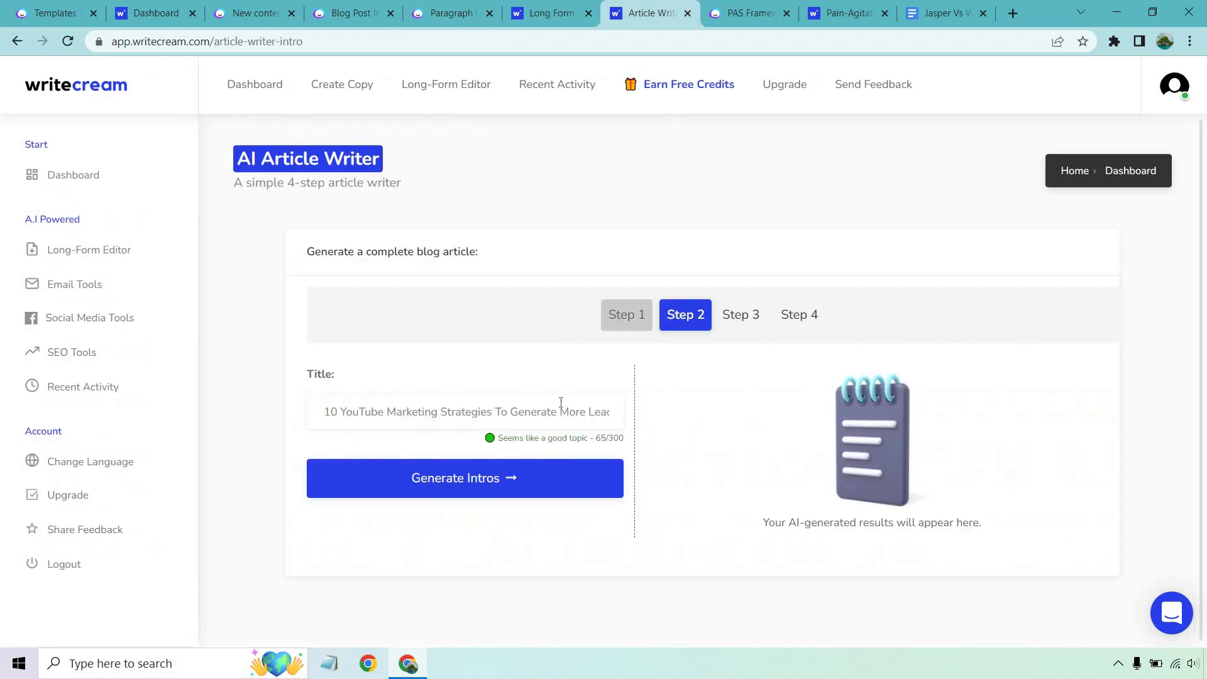
# Generate intros and carry Intro 3, about YouTube driving purchases, into the outline step
pyautogui.click(474, 479)
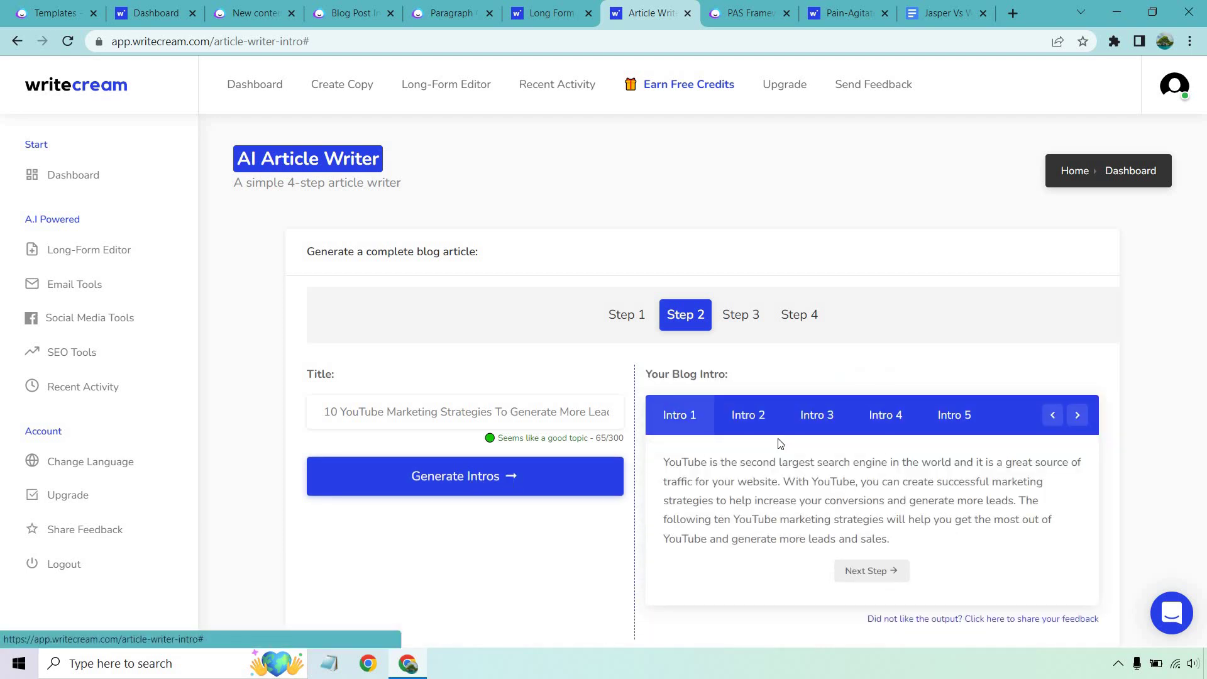
pyautogui.click(1079, 417)
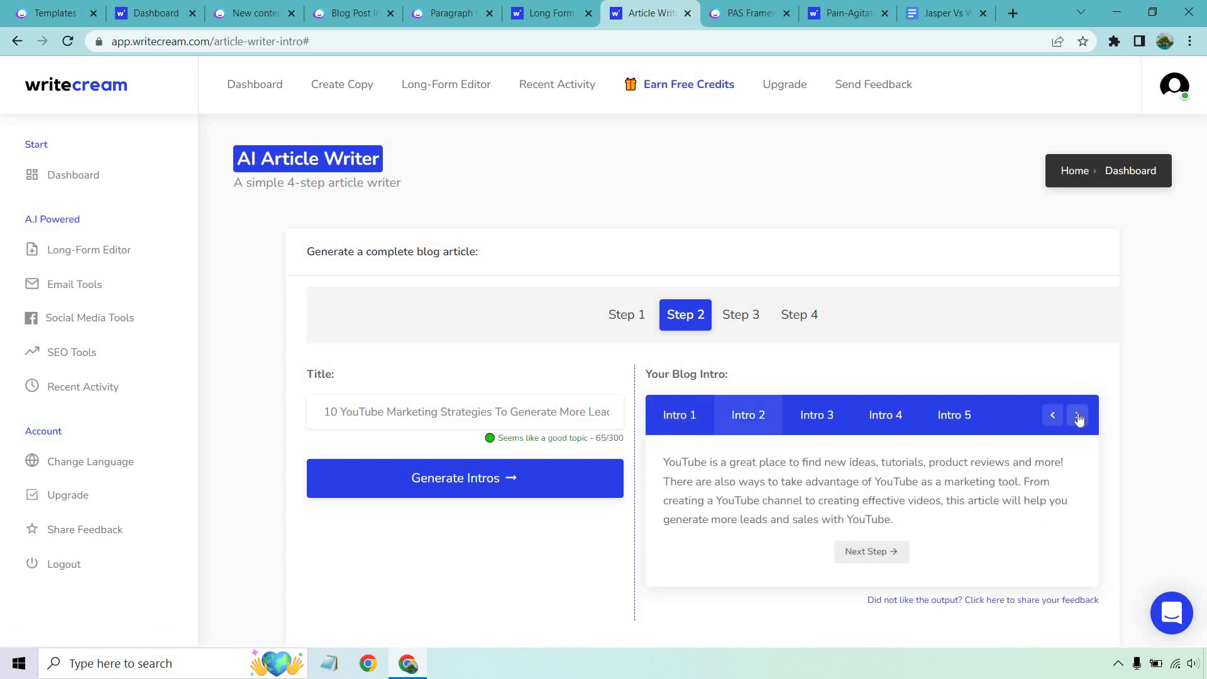
pyautogui.click(1079, 418)
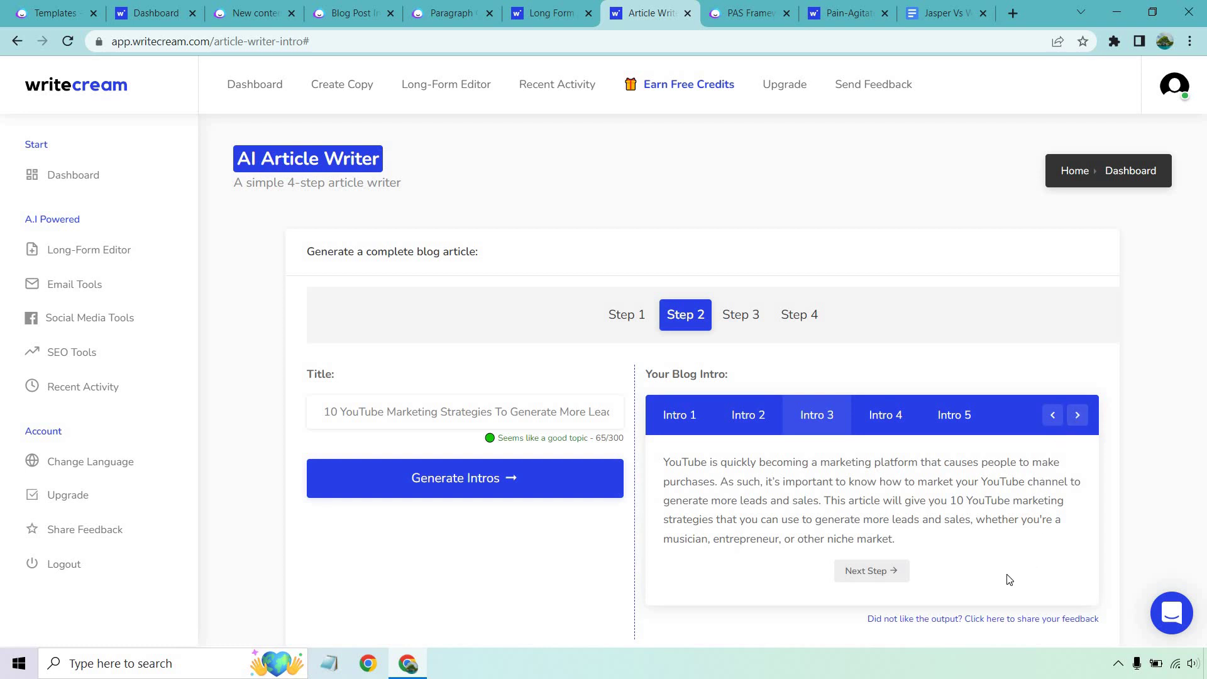
pyautogui.click(871, 572)
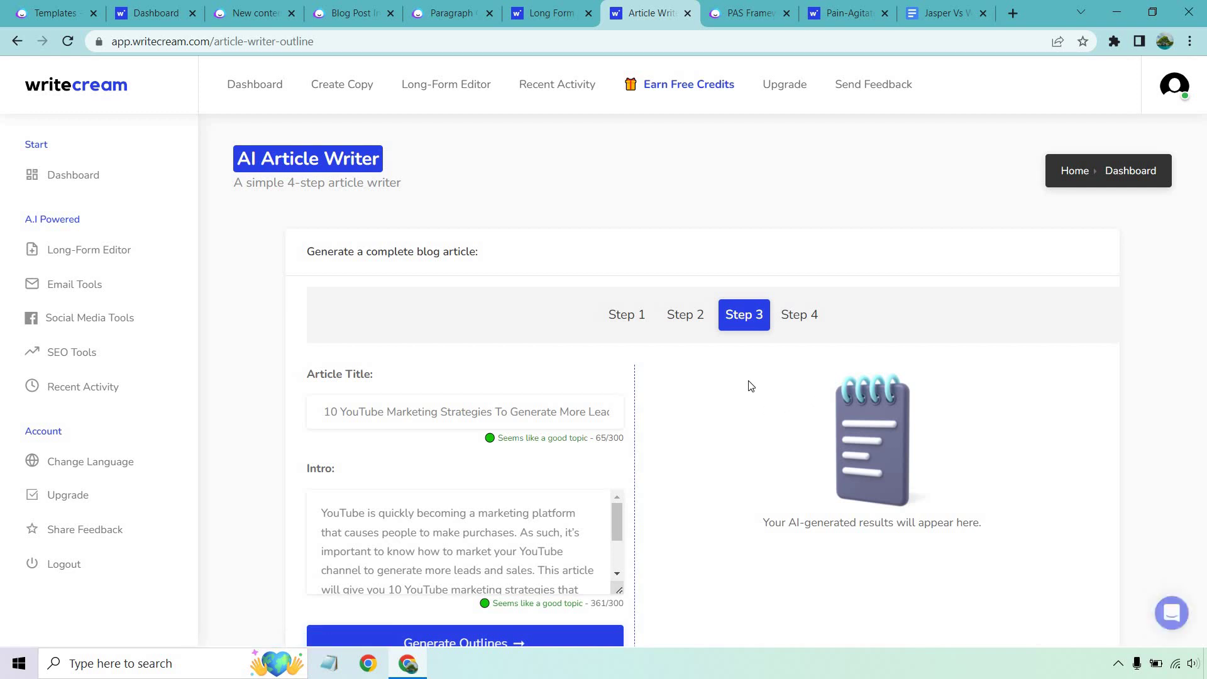
# Generate ten-section YouTube strategy outlines and move Outline 1 into Step 4
pyautogui.scroll(-2, 748, 381)
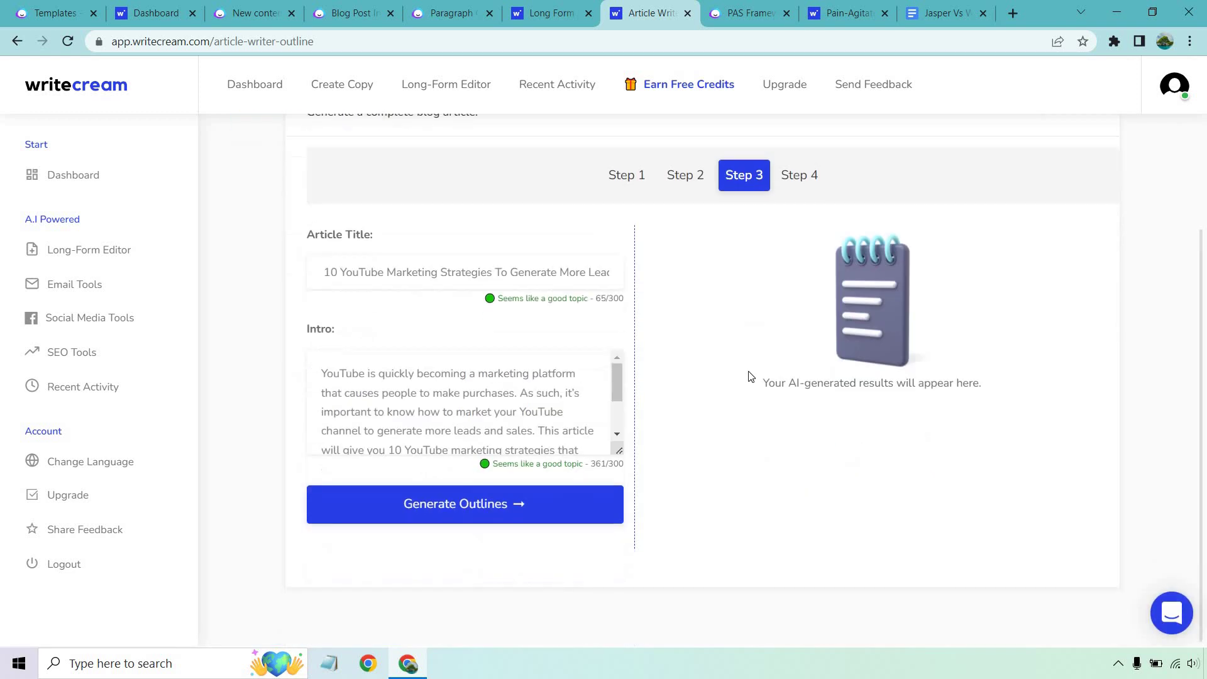
pyautogui.click(499, 514)
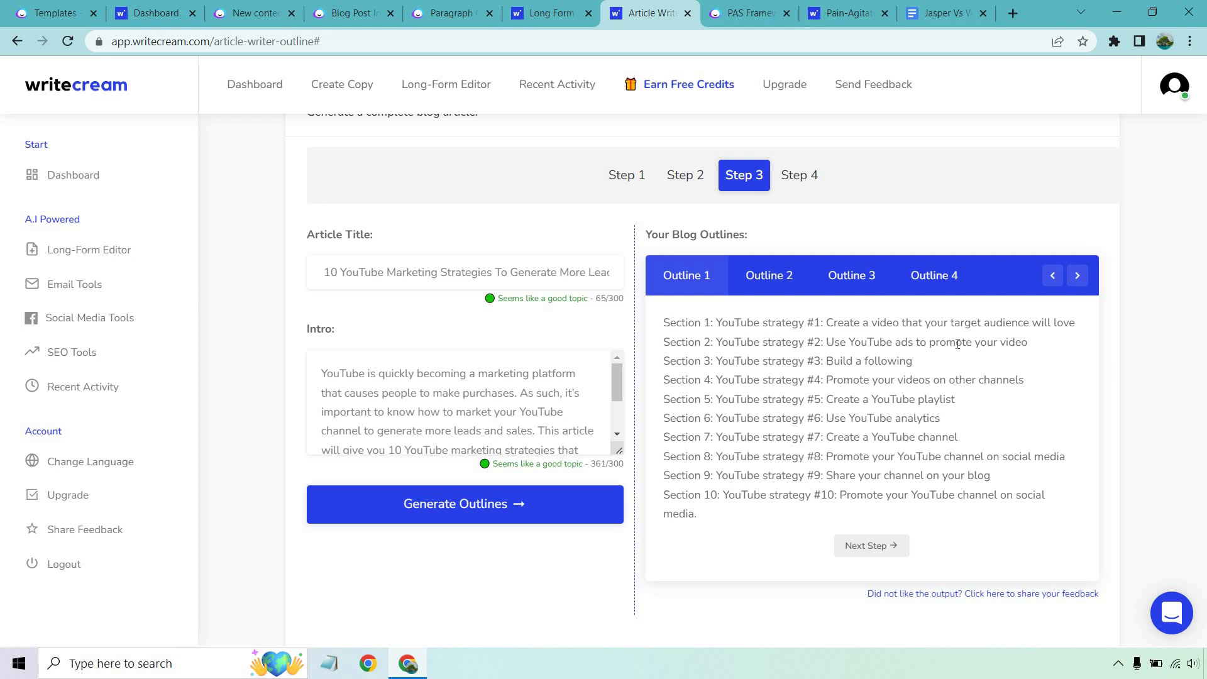
pyautogui.click(870, 545)
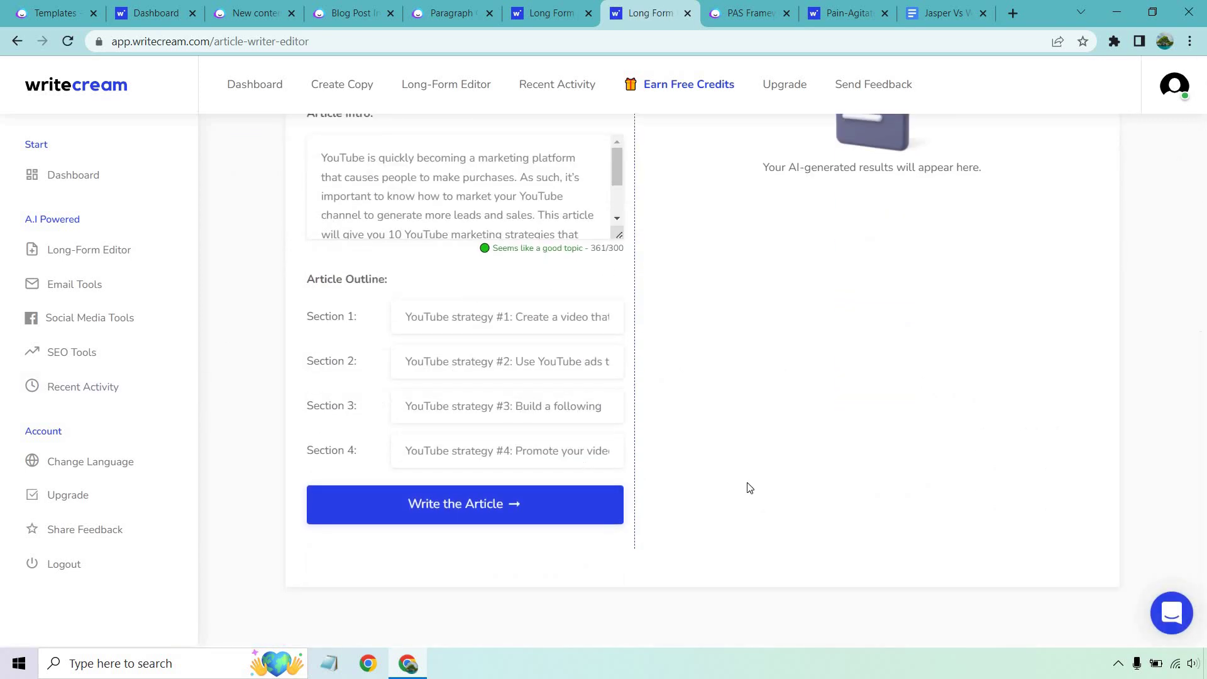
# Write the 513-word '10 YouTube Marketing Strategies' article and scroll through the result
pyautogui.scroll(1, 796, 492)
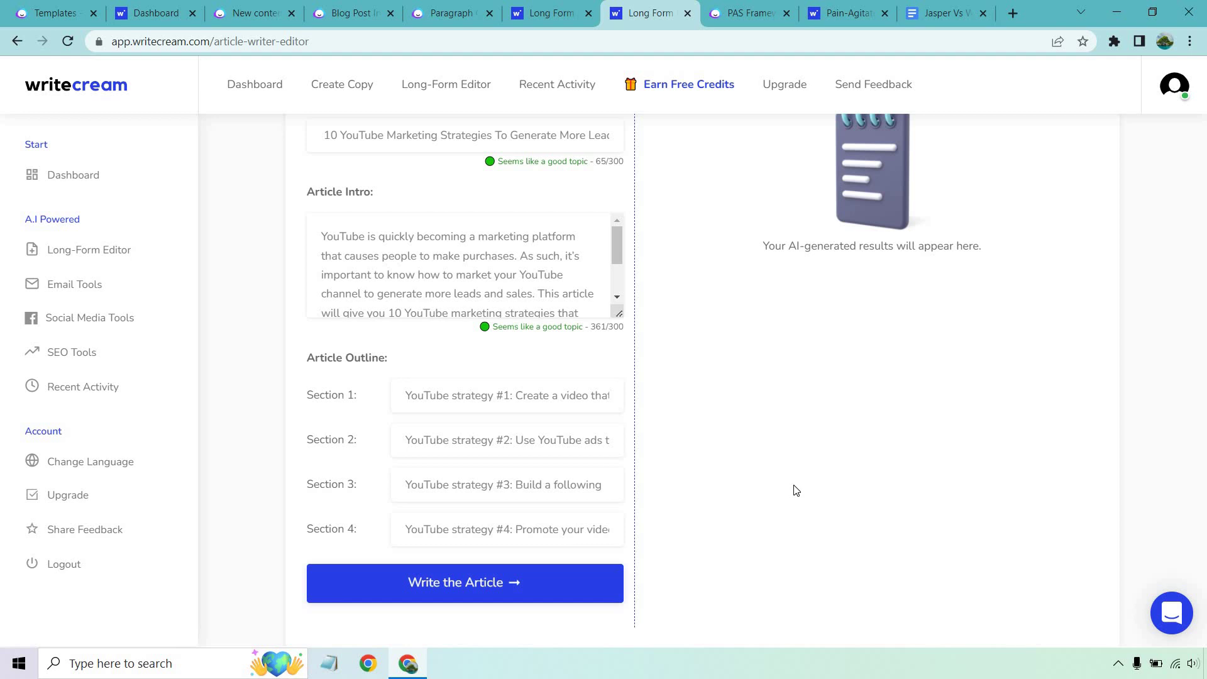
pyautogui.click(551, 583)
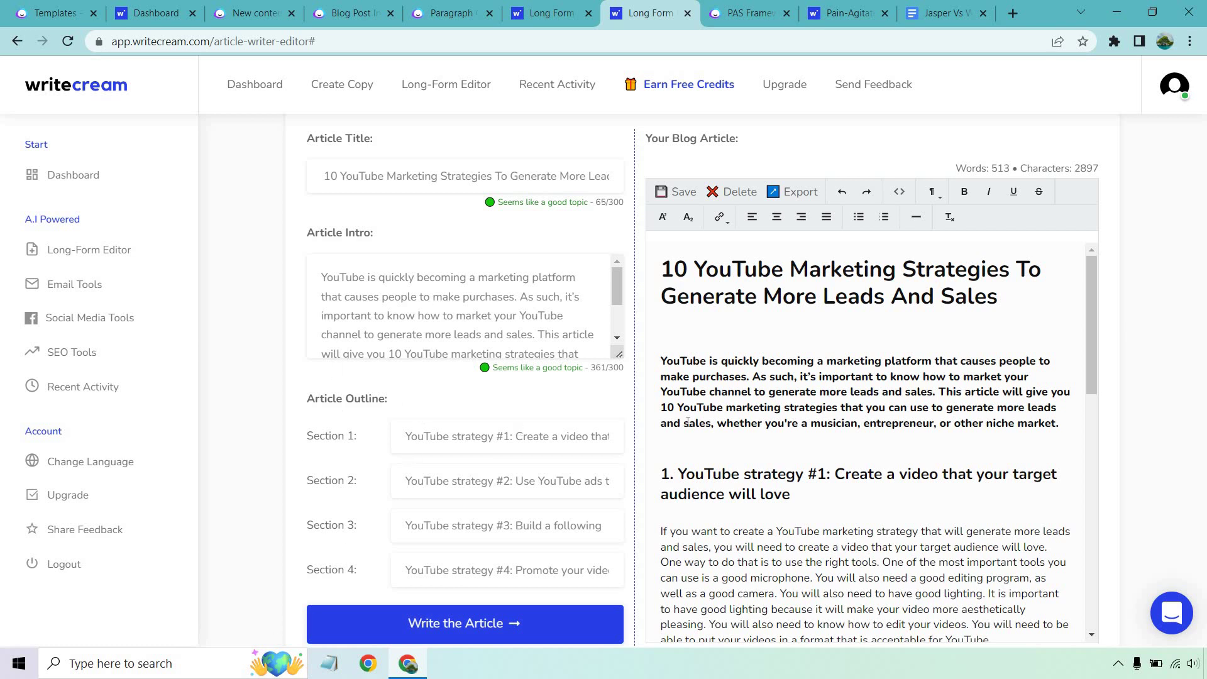
pyautogui.scroll(-6, 903, 375)
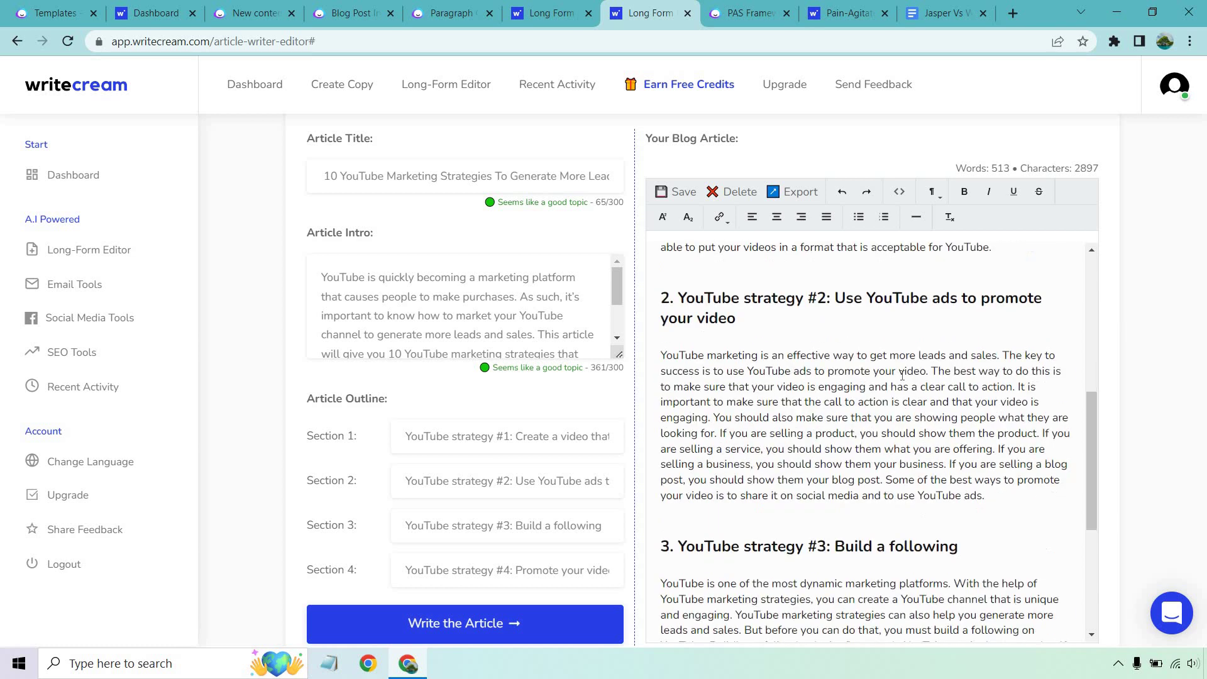
pyautogui.scroll(-4, 903, 375)
pyautogui.scroll(9, 912, 377)
pyautogui.scroll(1, 918, 381)
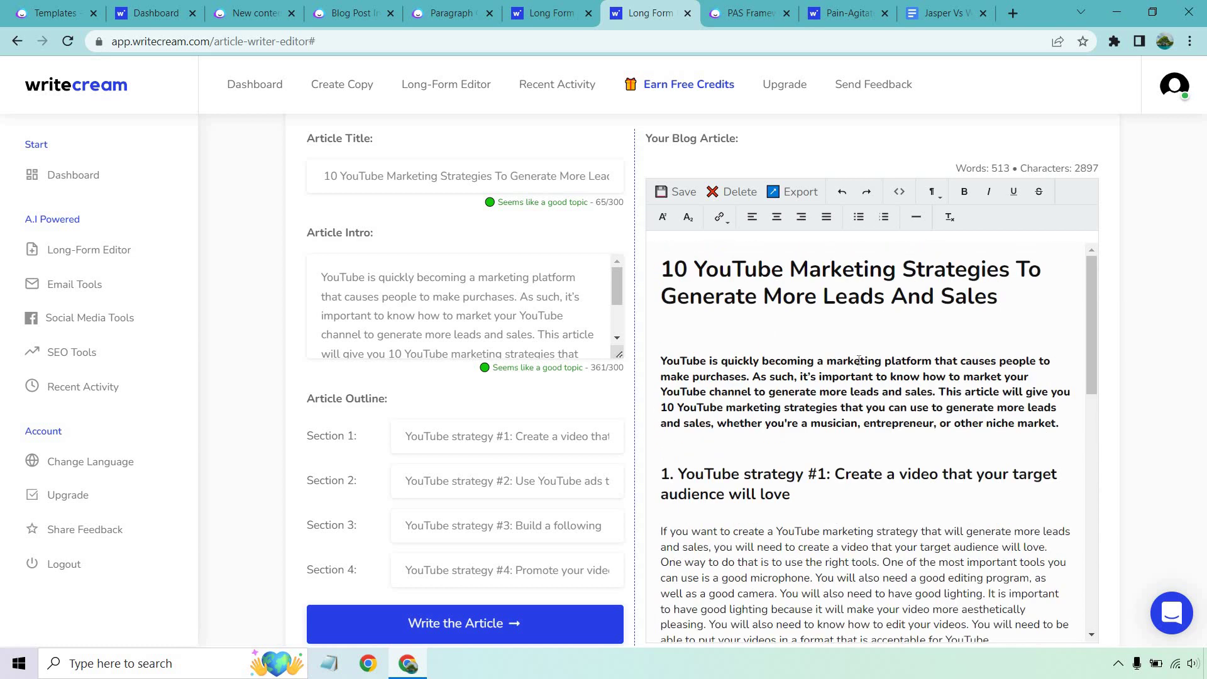
pyautogui.scroll(-1, 911, 393)
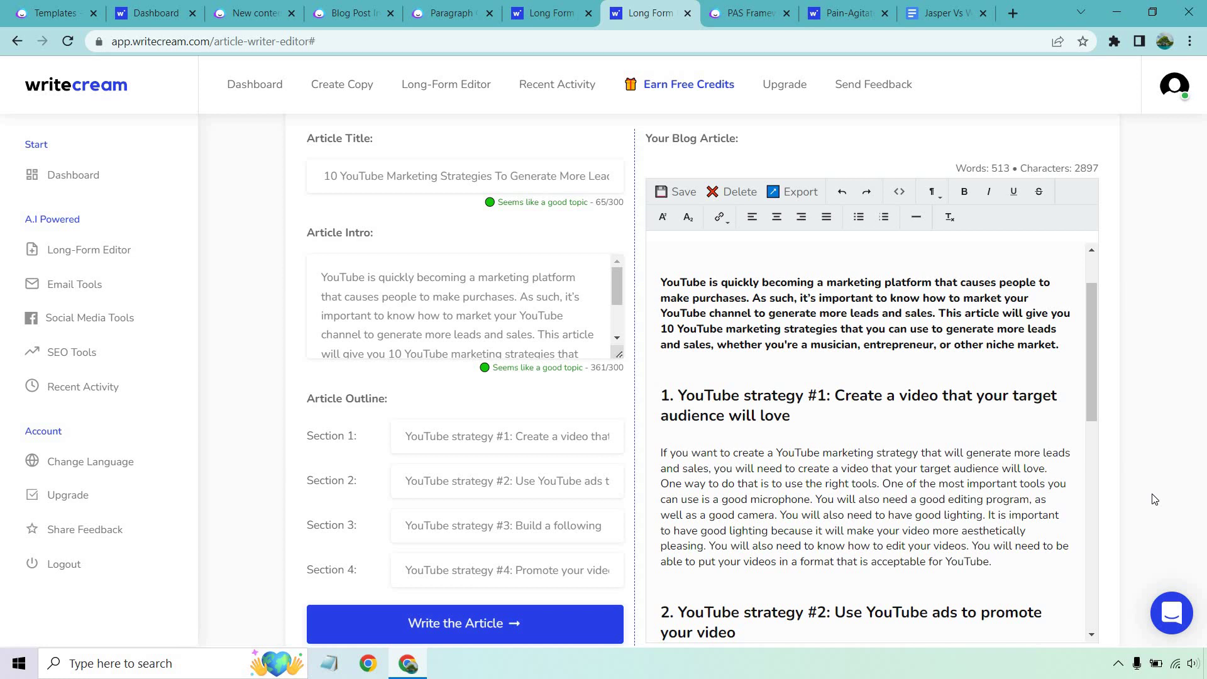
# Generate two excited-tone PAS Framework pitches for Jasper and scroll through them
pyautogui.click(737, 9)
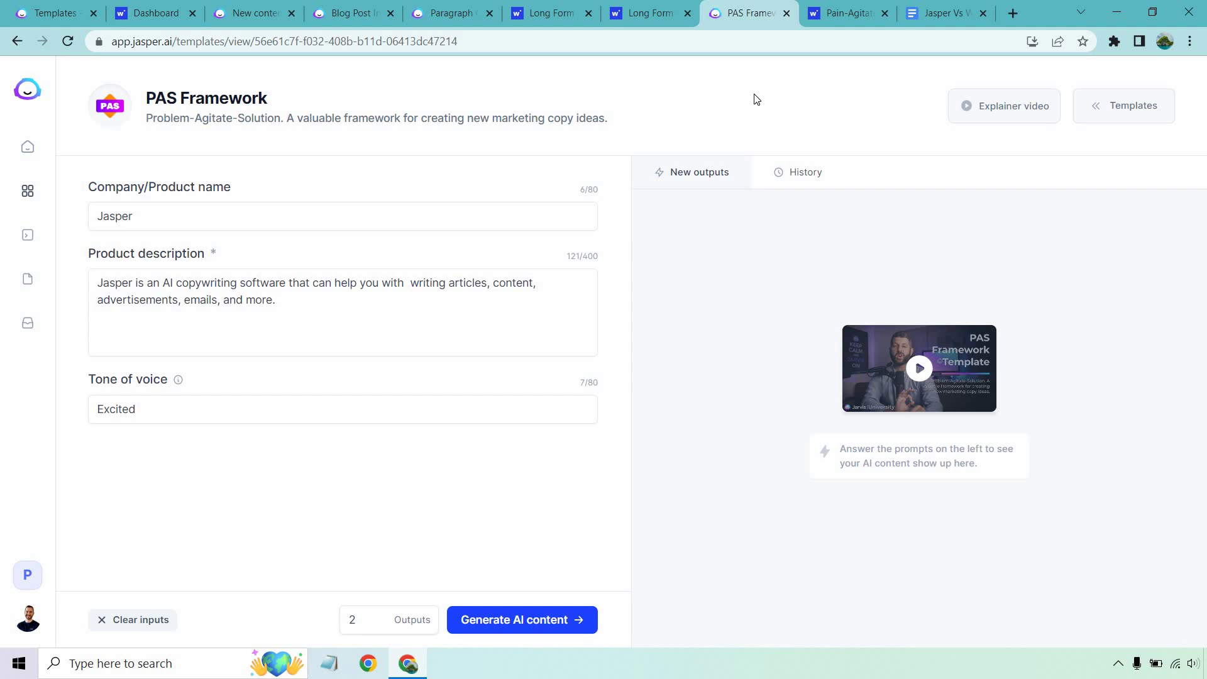
pyautogui.click(520, 620)
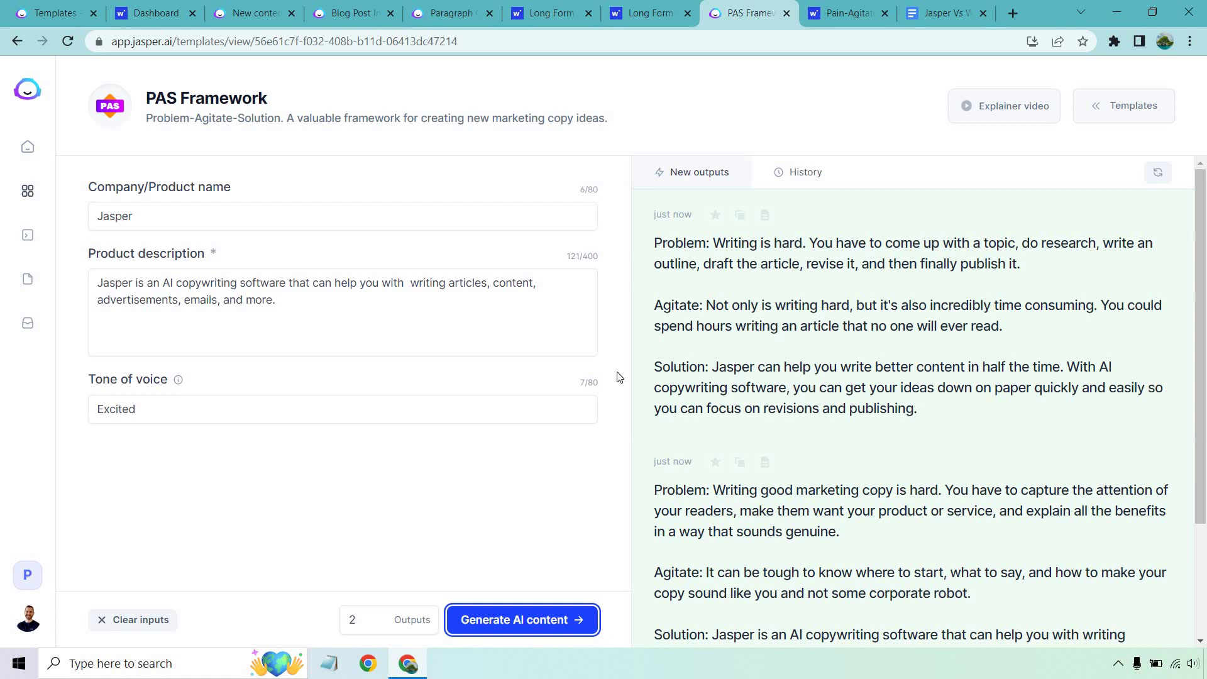
pyautogui.moveTo(906, 312)
pyautogui.scroll(-3, 876, 308)
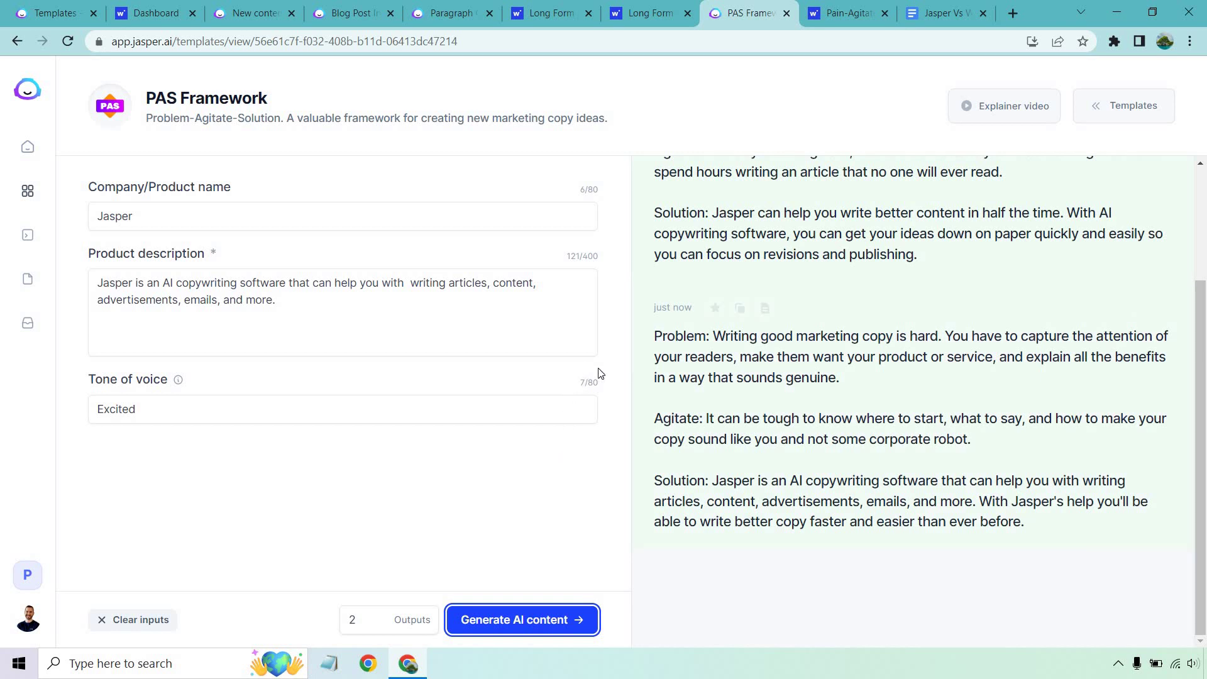
pyautogui.scroll(3, 885, 374)
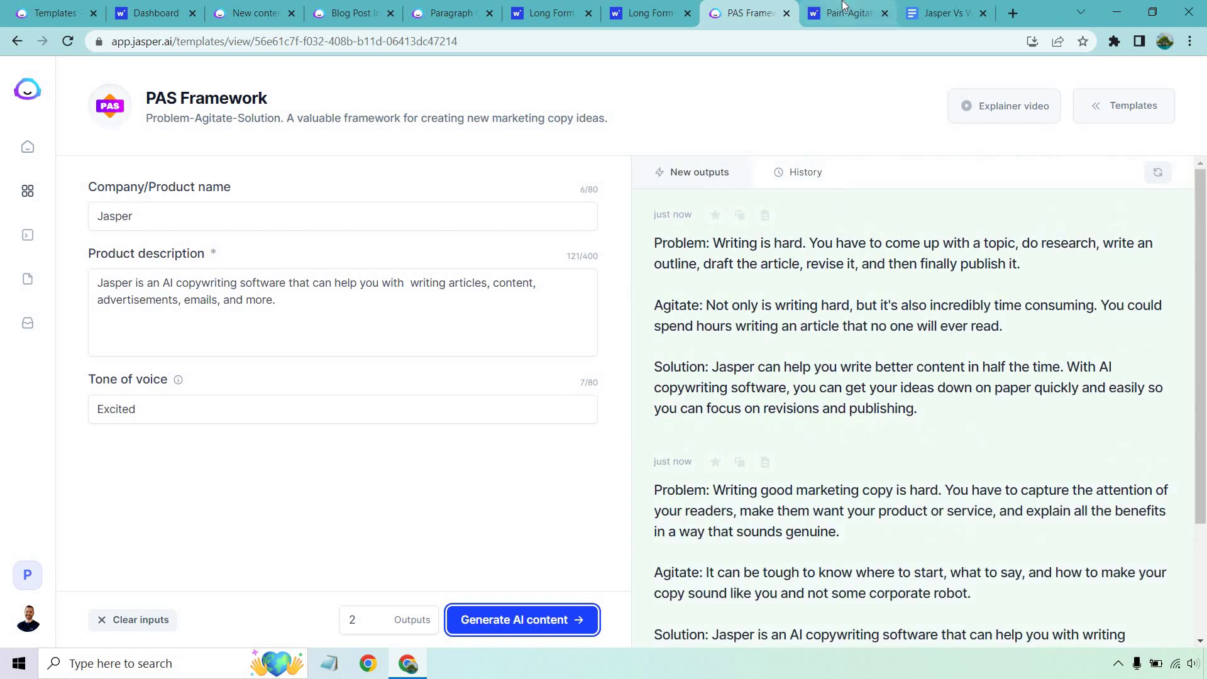
# Generate three Pain-Agitate-Solution copies for Writecream, review them, then bring up Jasper's template library
pyautogui.click(844, 13)
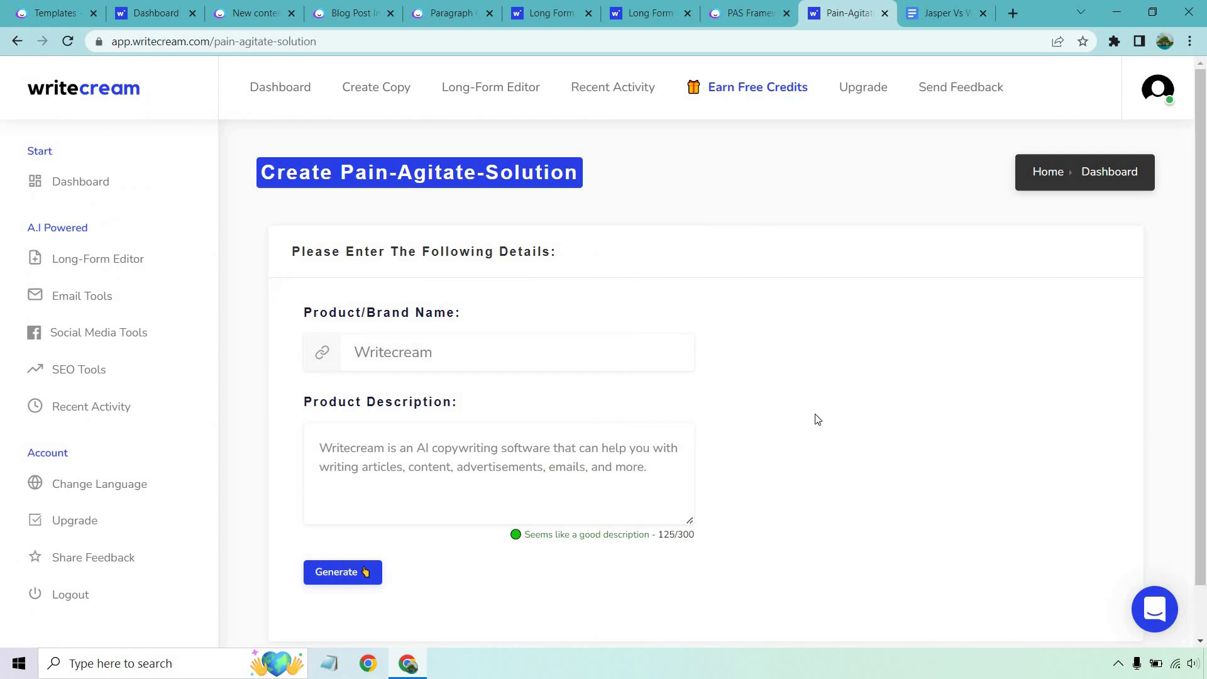
pyautogui.click(334, 569)
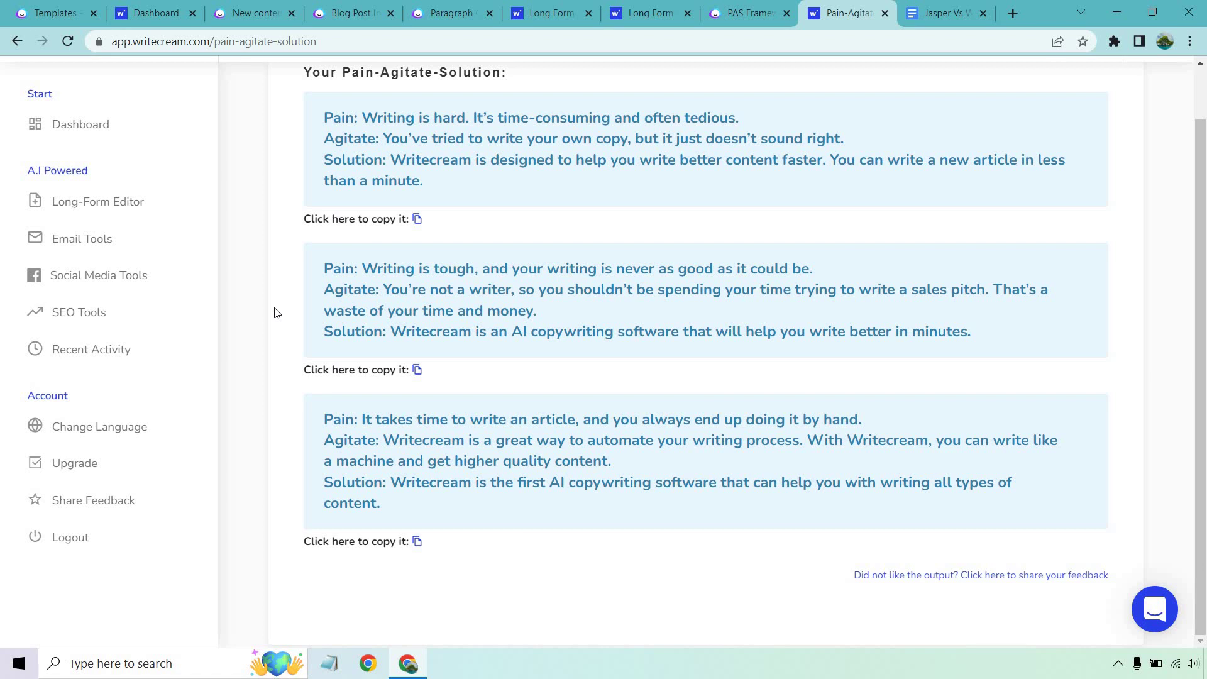
pyautogui.scroll(4, 274, 312)
pyautogui.scroll(4, 274, 312)
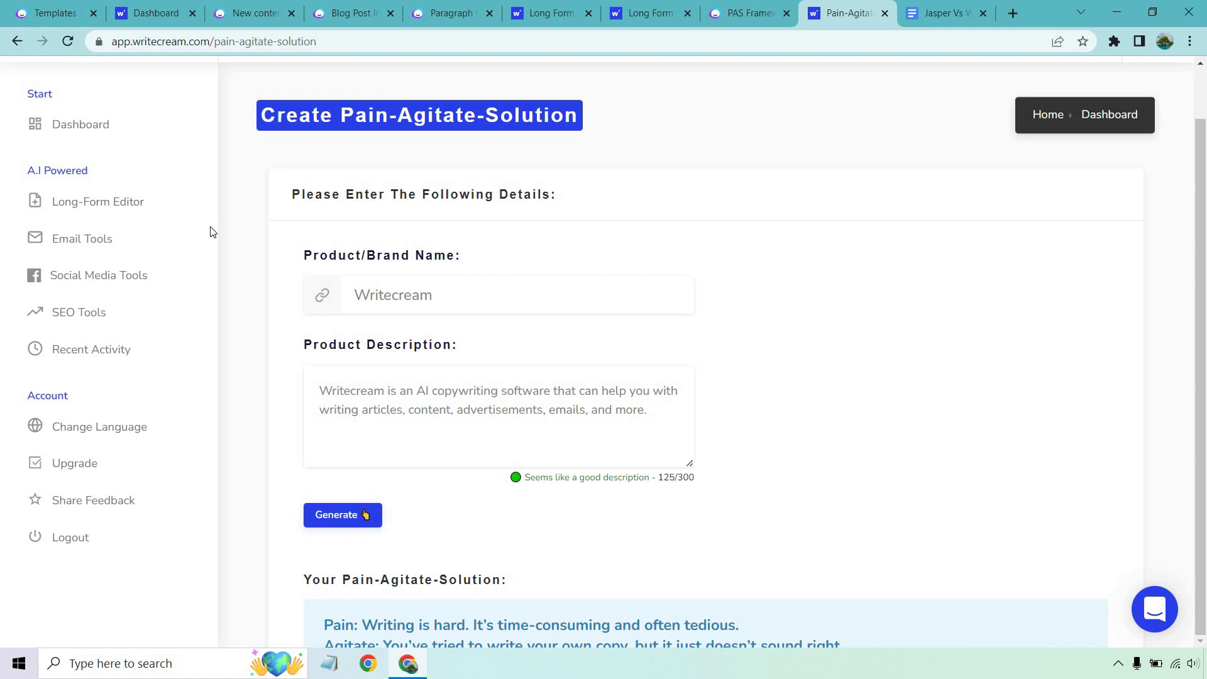
pyautogui.click(28, 9)
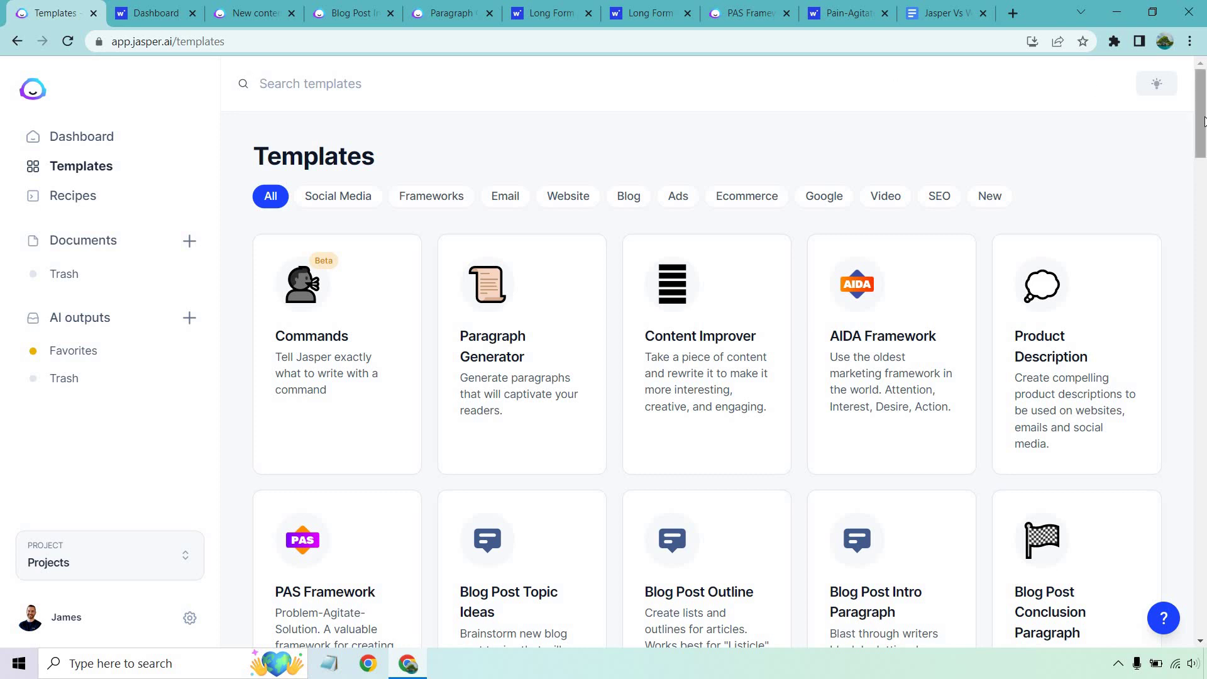
pyautogui.moveTo(1202, 118)
pyautogui.mouseDown()
pyautogui.moveTo(1205, 577)
pyautogui.moveTo(1203, 65)
pyautogui.mouseUp()
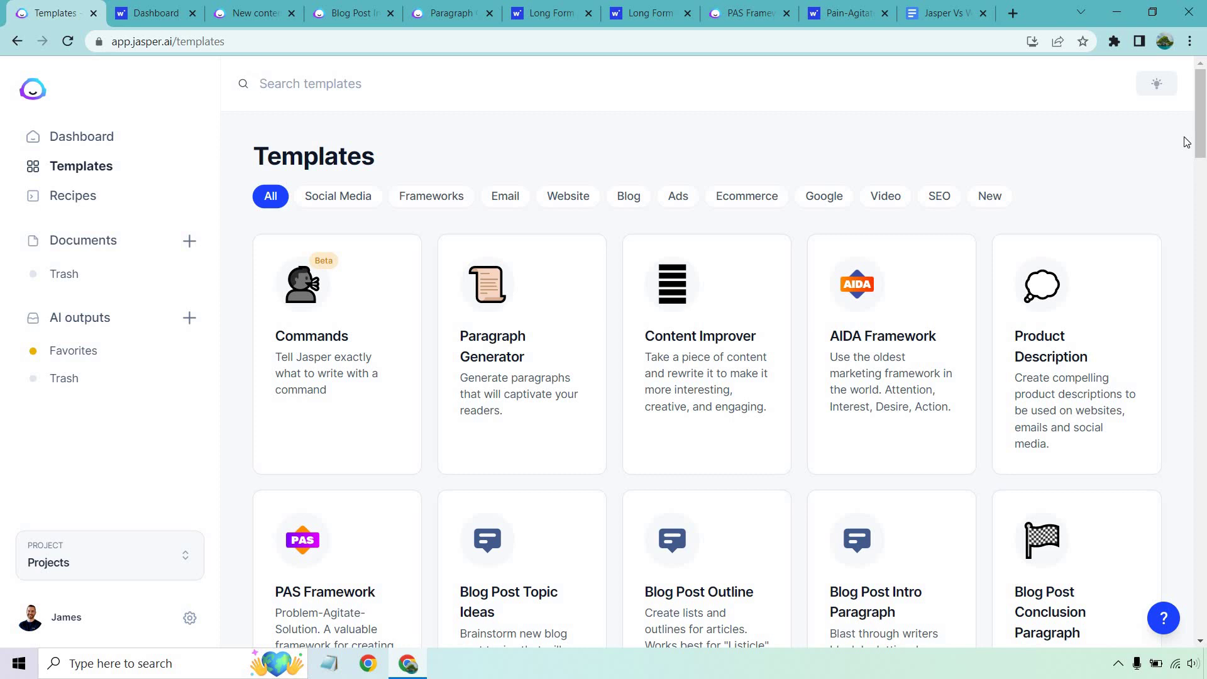
# Return to the Writecream dashboard tab listing content types, with 82 credits remaining
pyautogui.click(160, 9)
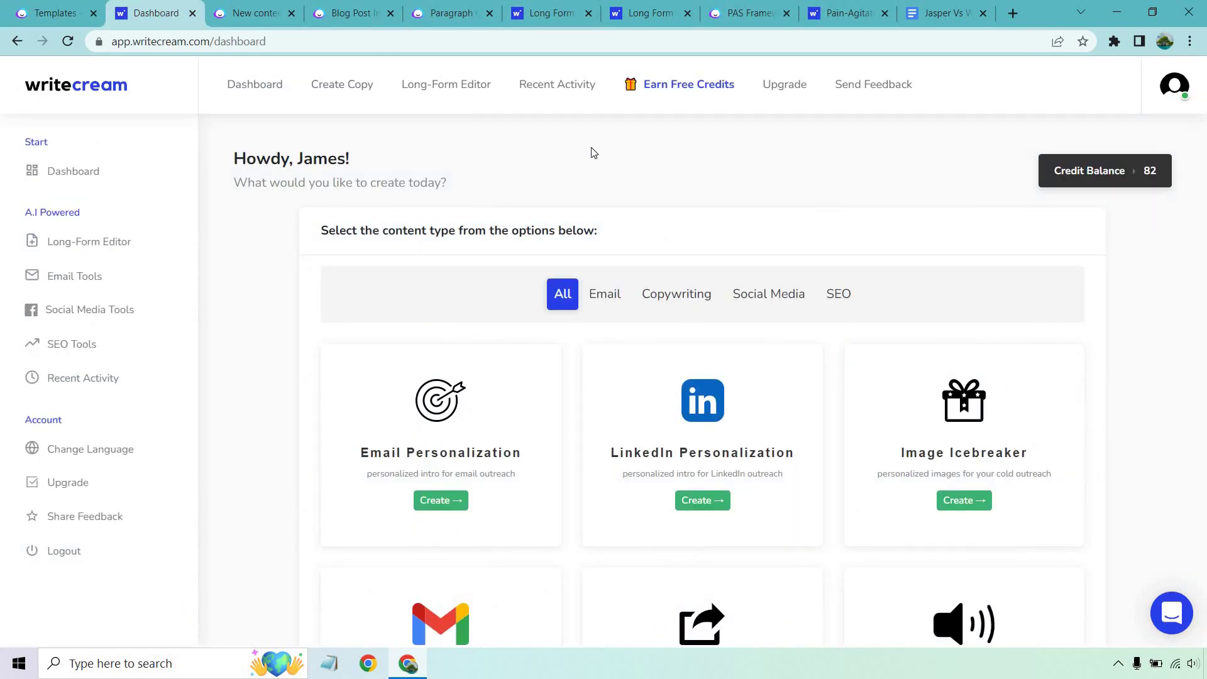